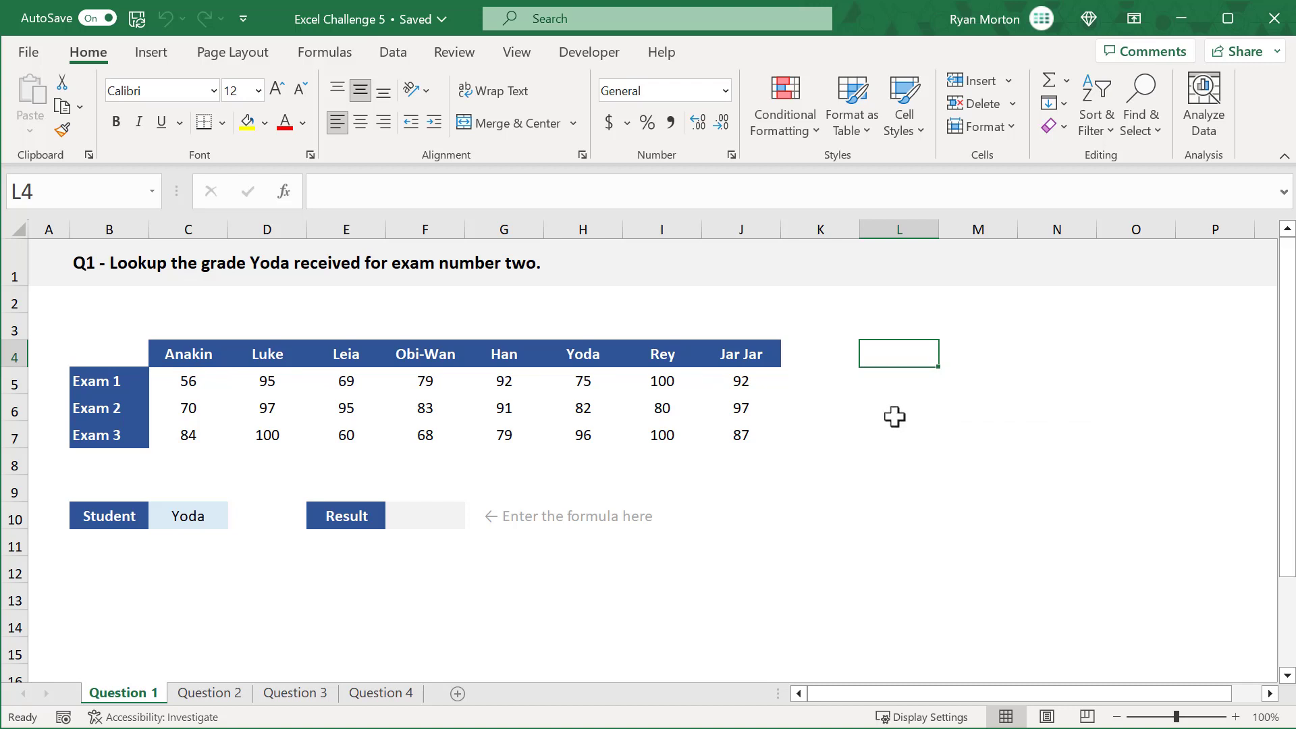
Step: Start an HLOOKUP formula in result cell F10 with C10 as the lookup value and C4:J7 as the table array
left_click(426, 511)
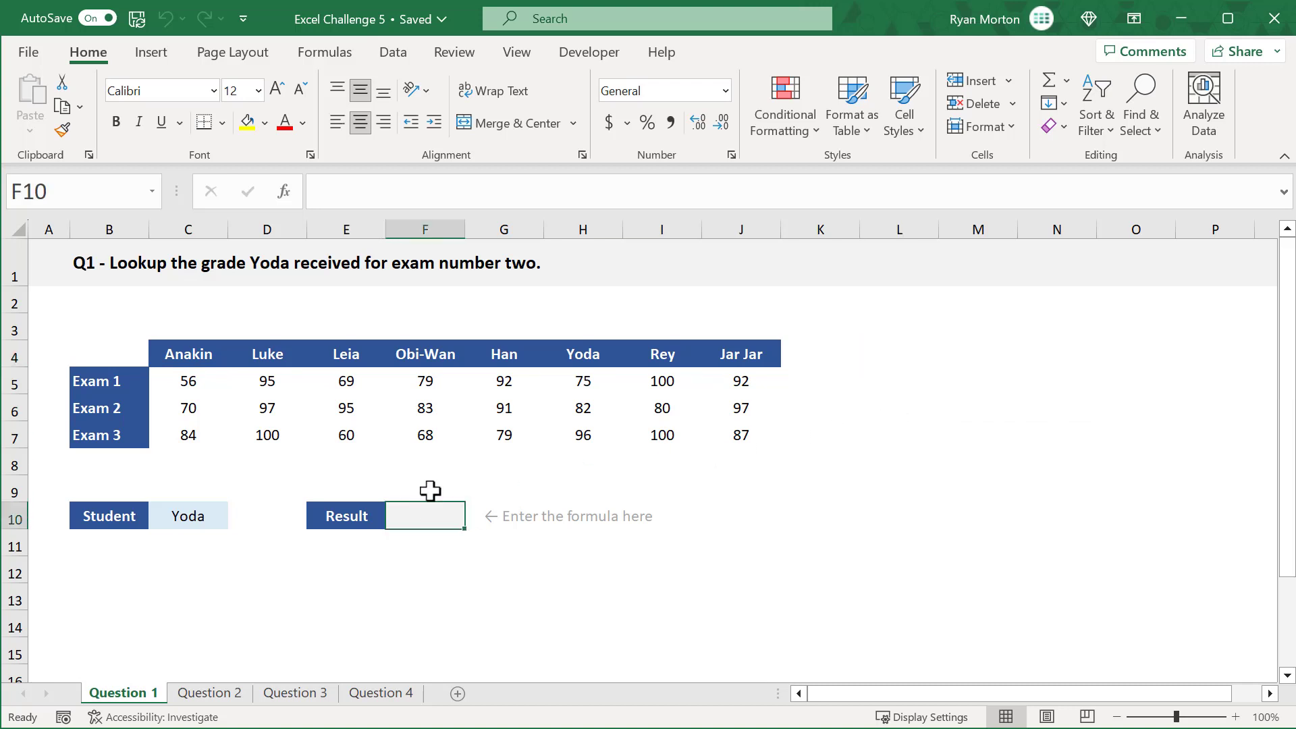
left_click(580, 194)
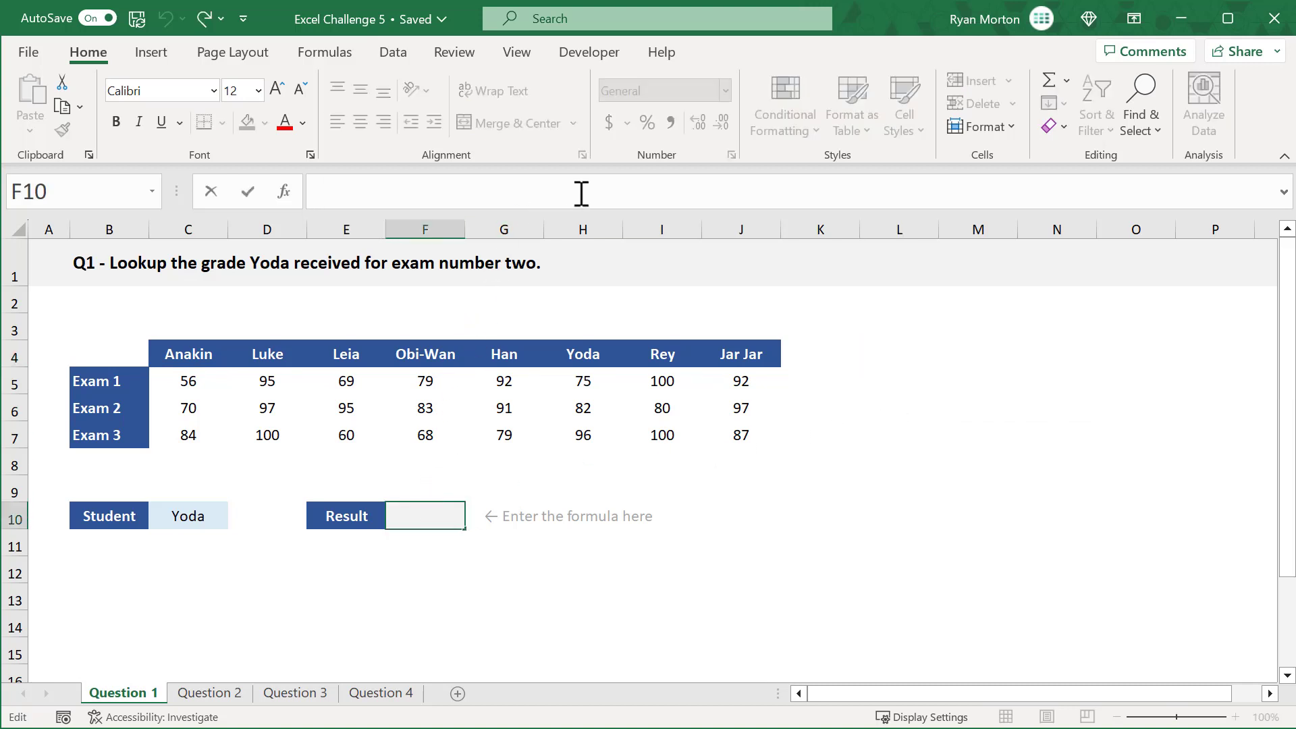
type("=hlo")
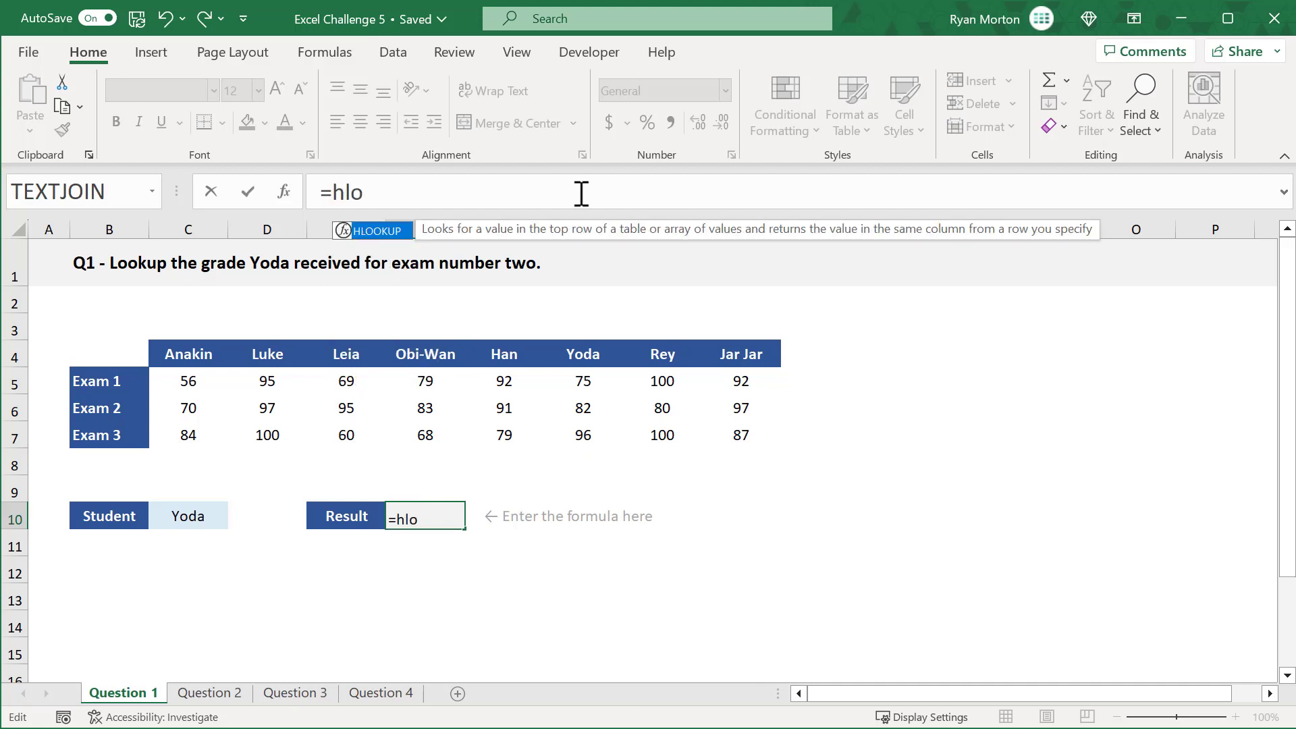
key("Tab")
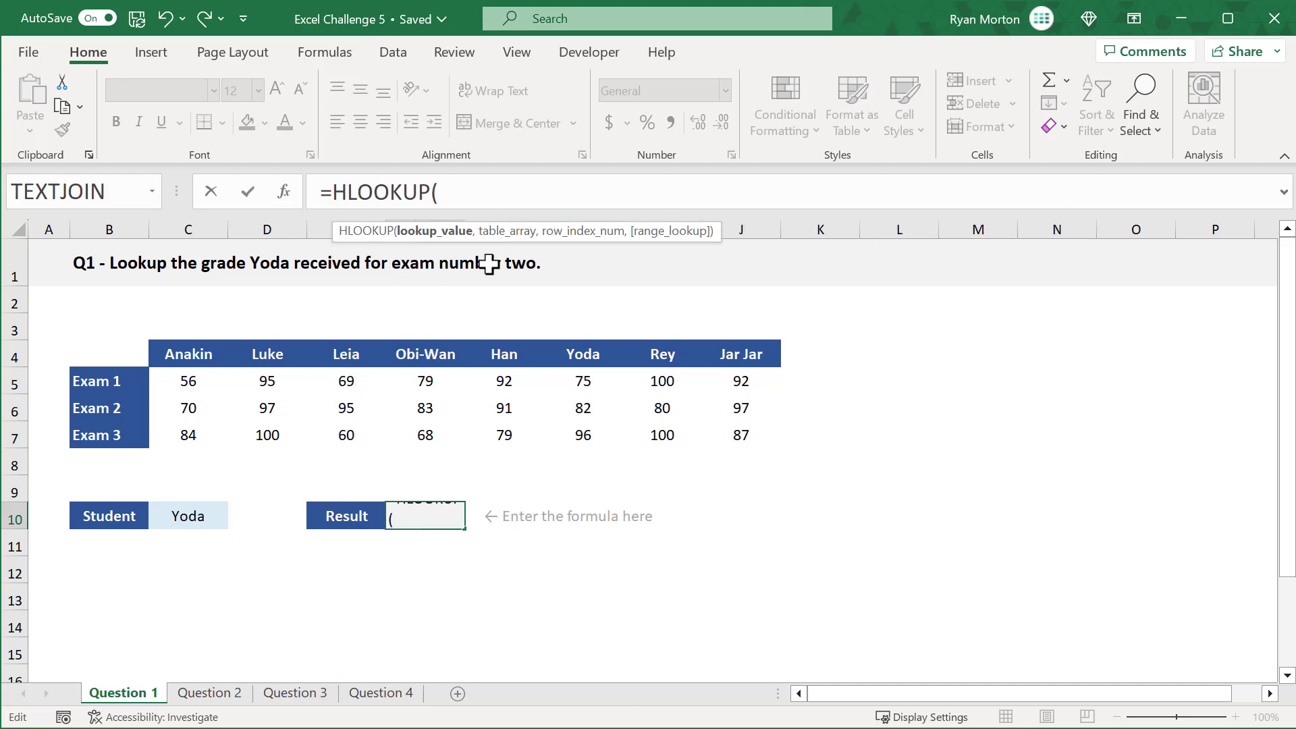
left_click(208, 509)
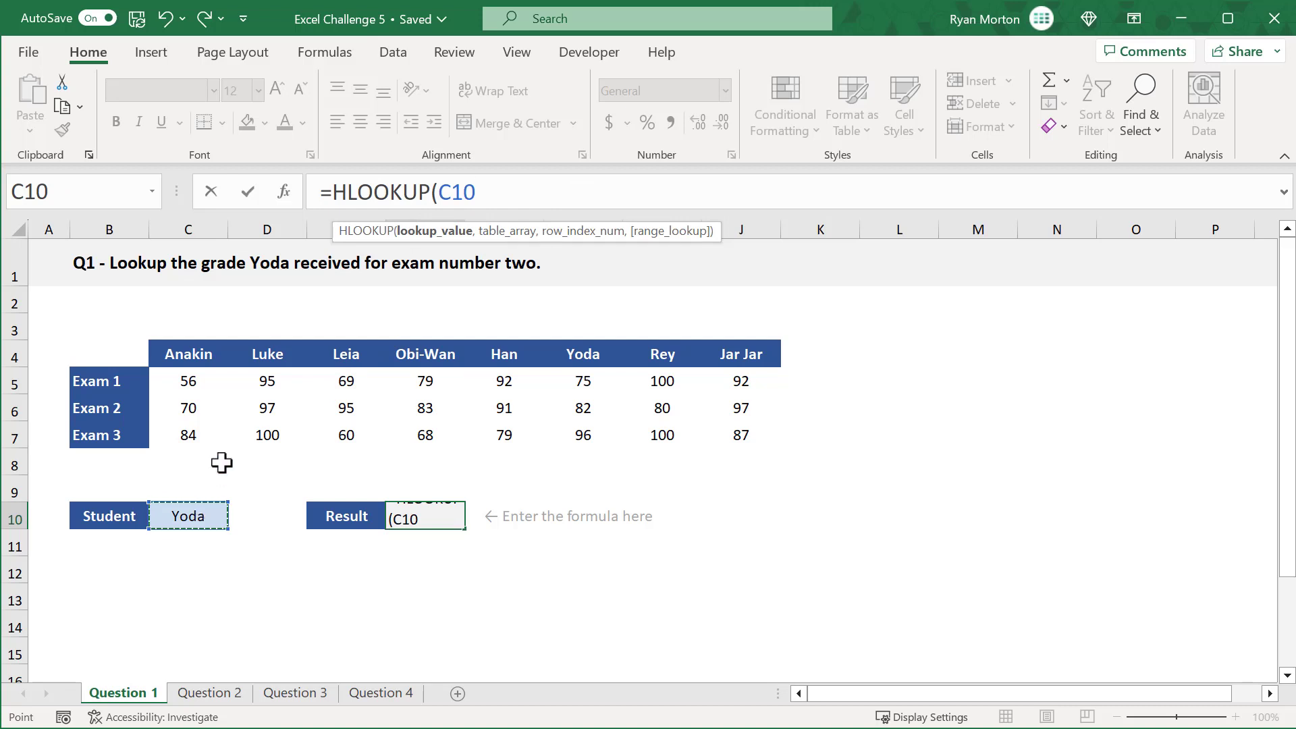
type(",")
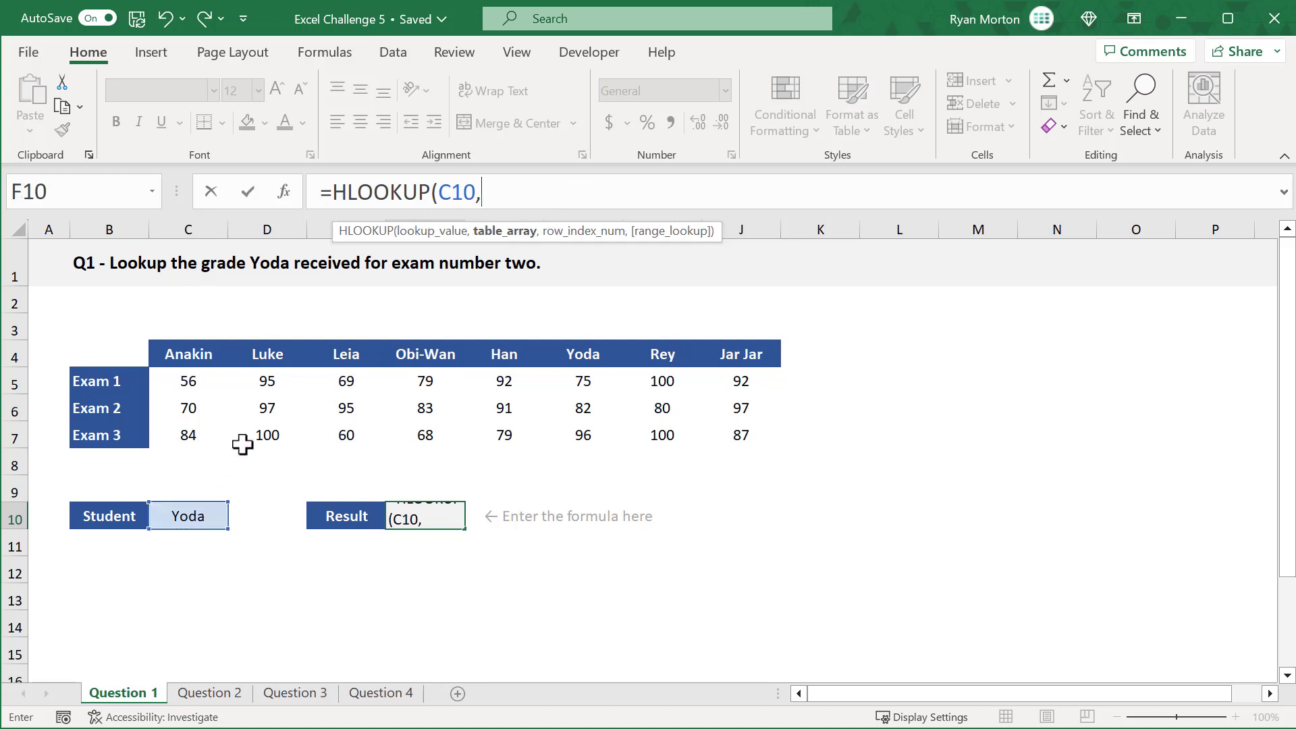
left_click_drag(199, 360, 743, 431)
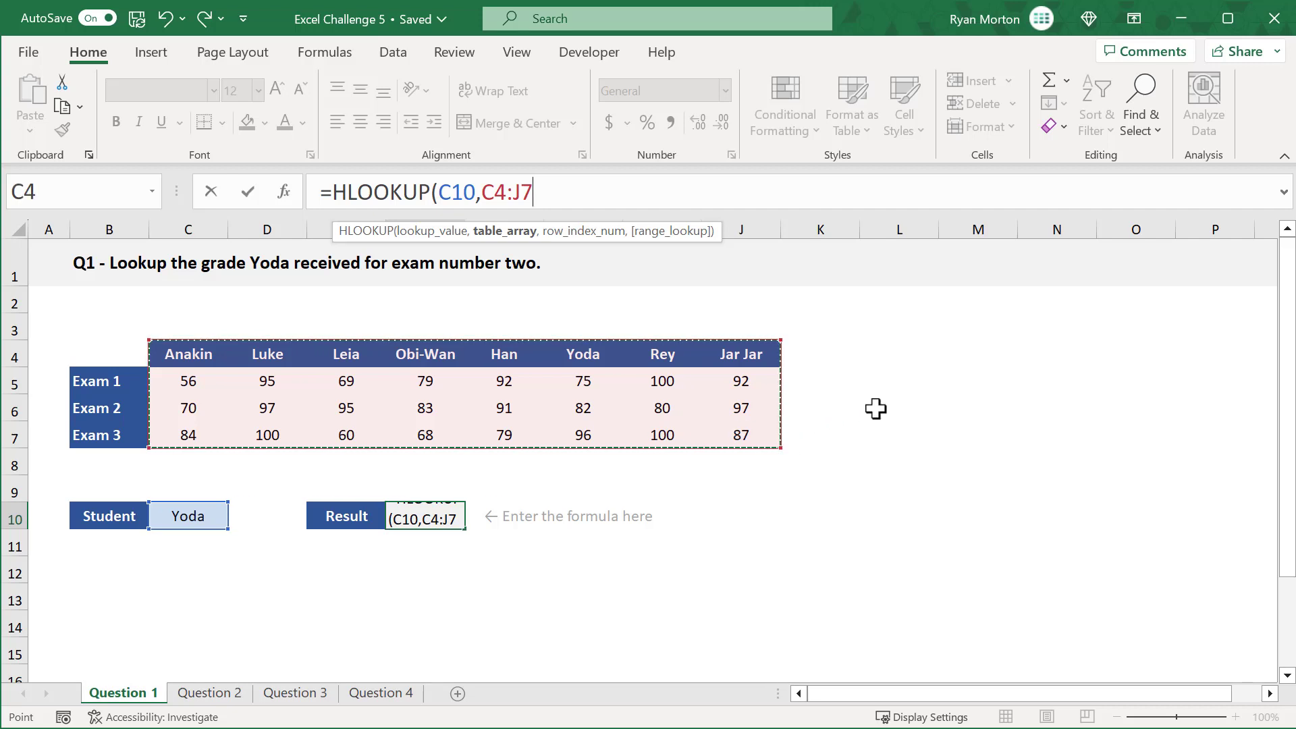
Step: Complete the HLOOKUP formula in F10 with row index 3 and FALSE for an exact match
type(",")
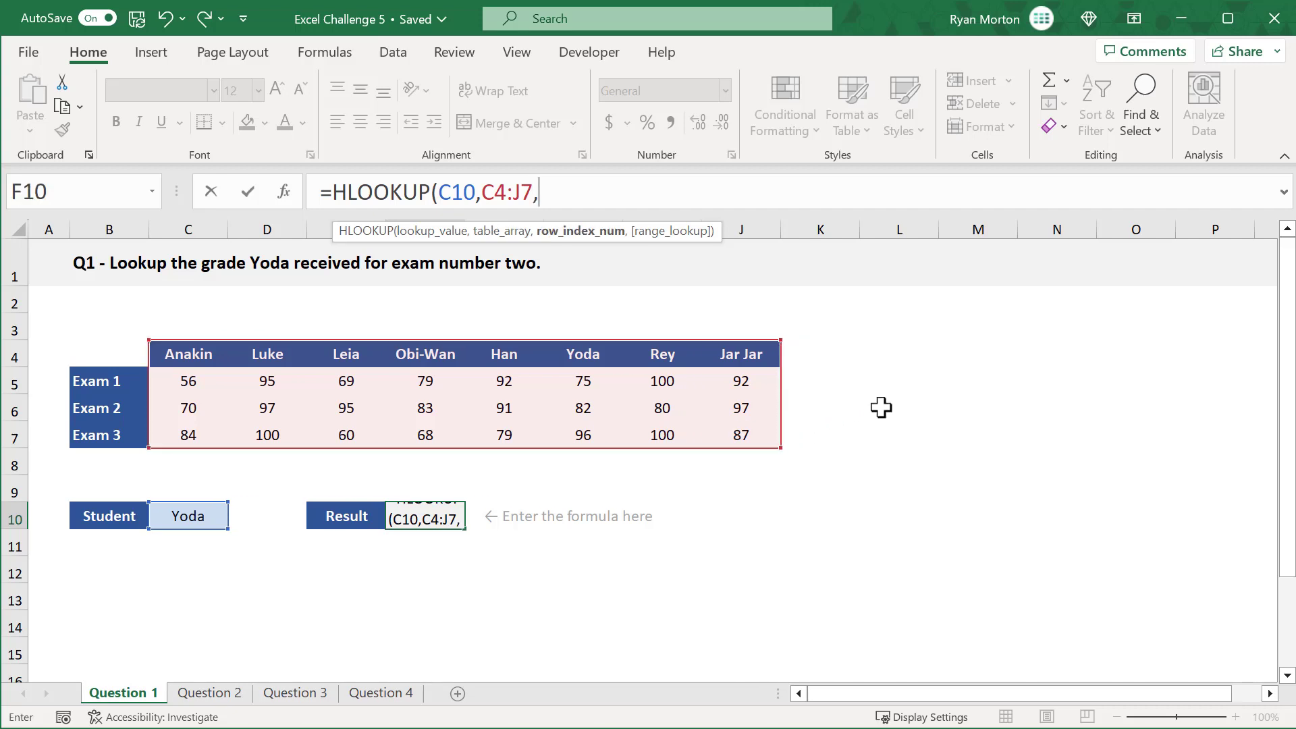
type("3,fal")
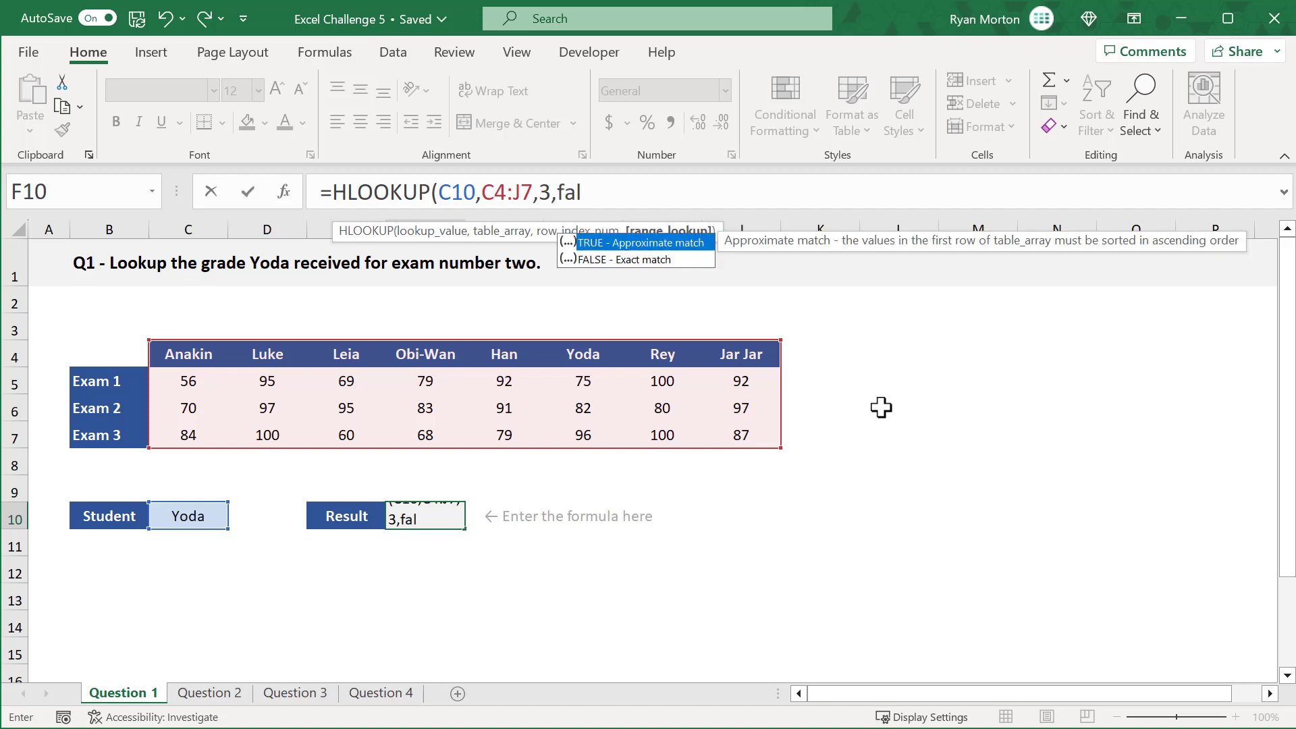
key("Down")
key("Tab")
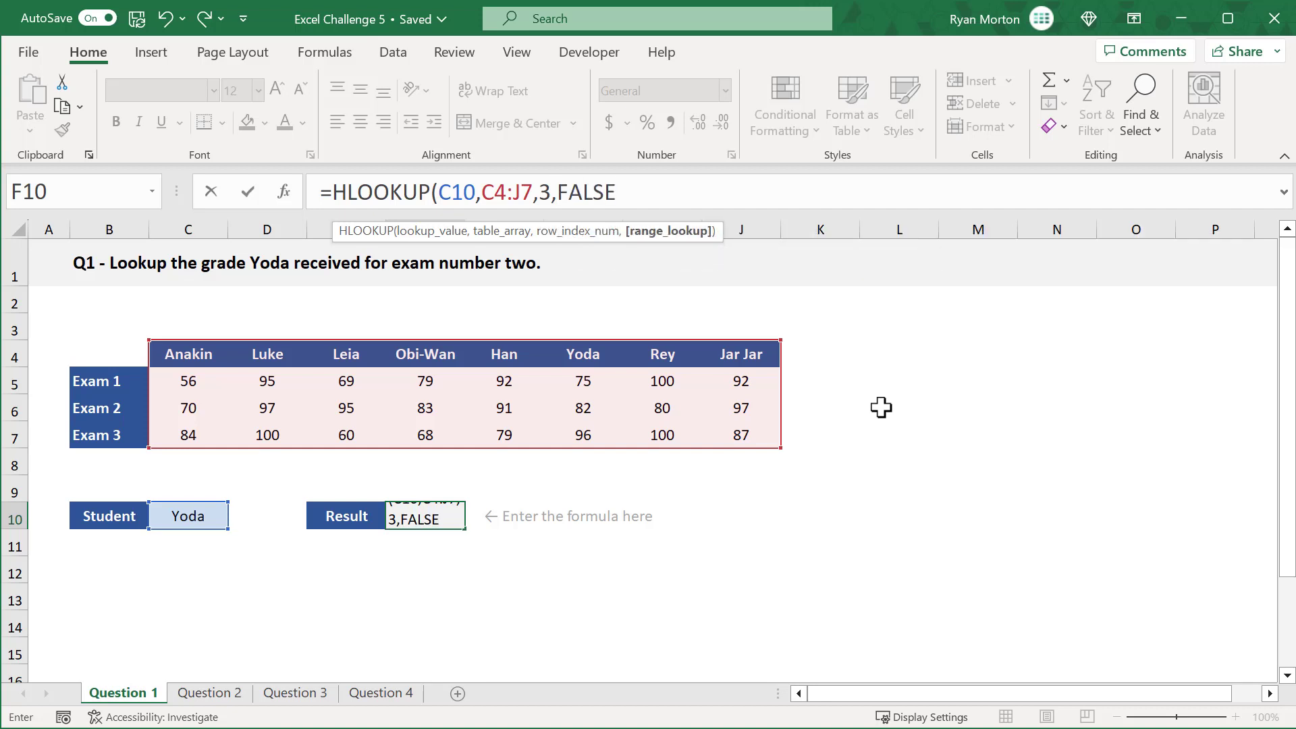
type(")")
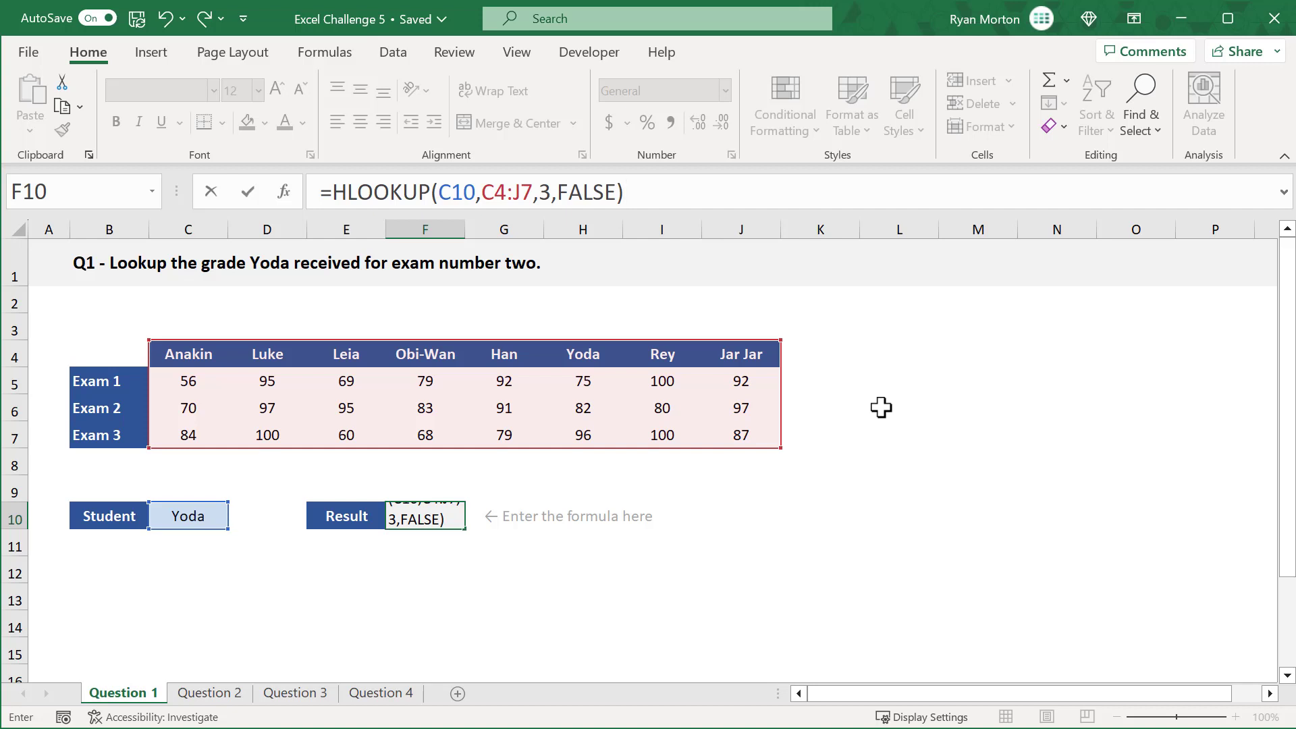
key("Return")
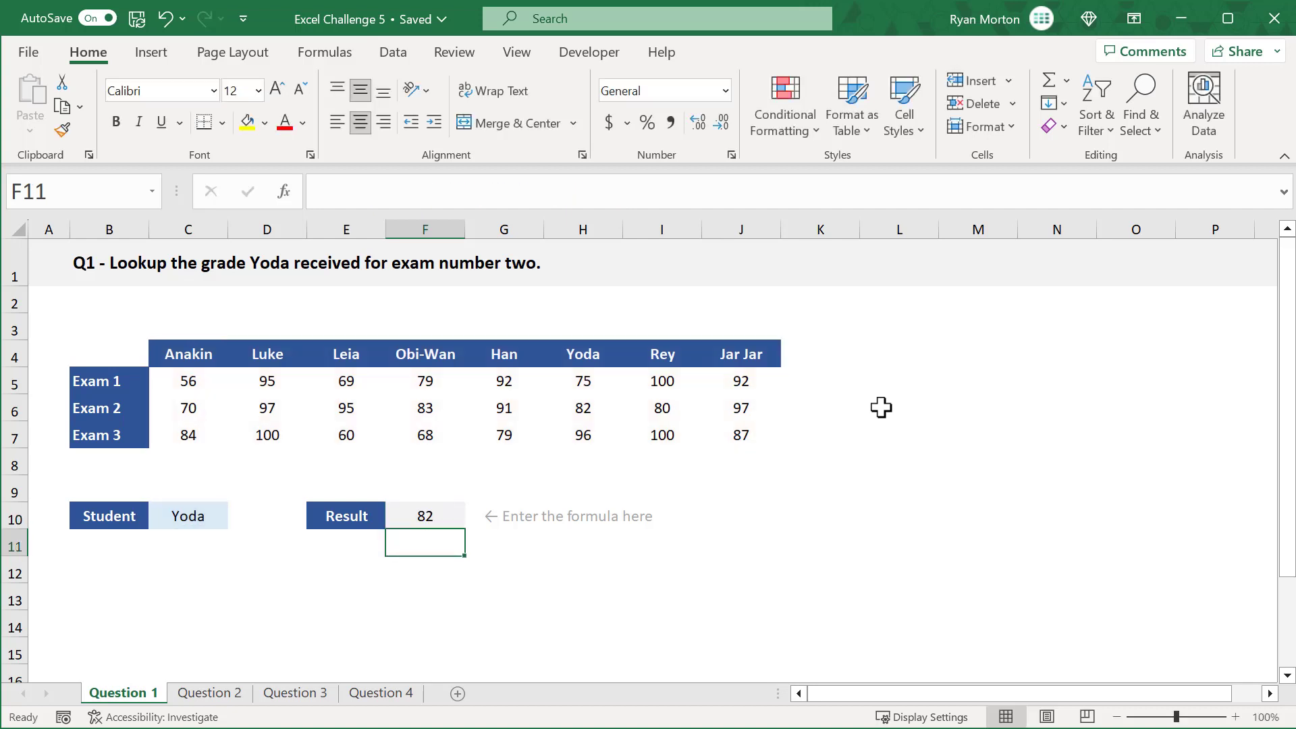
left_click(445, 516)
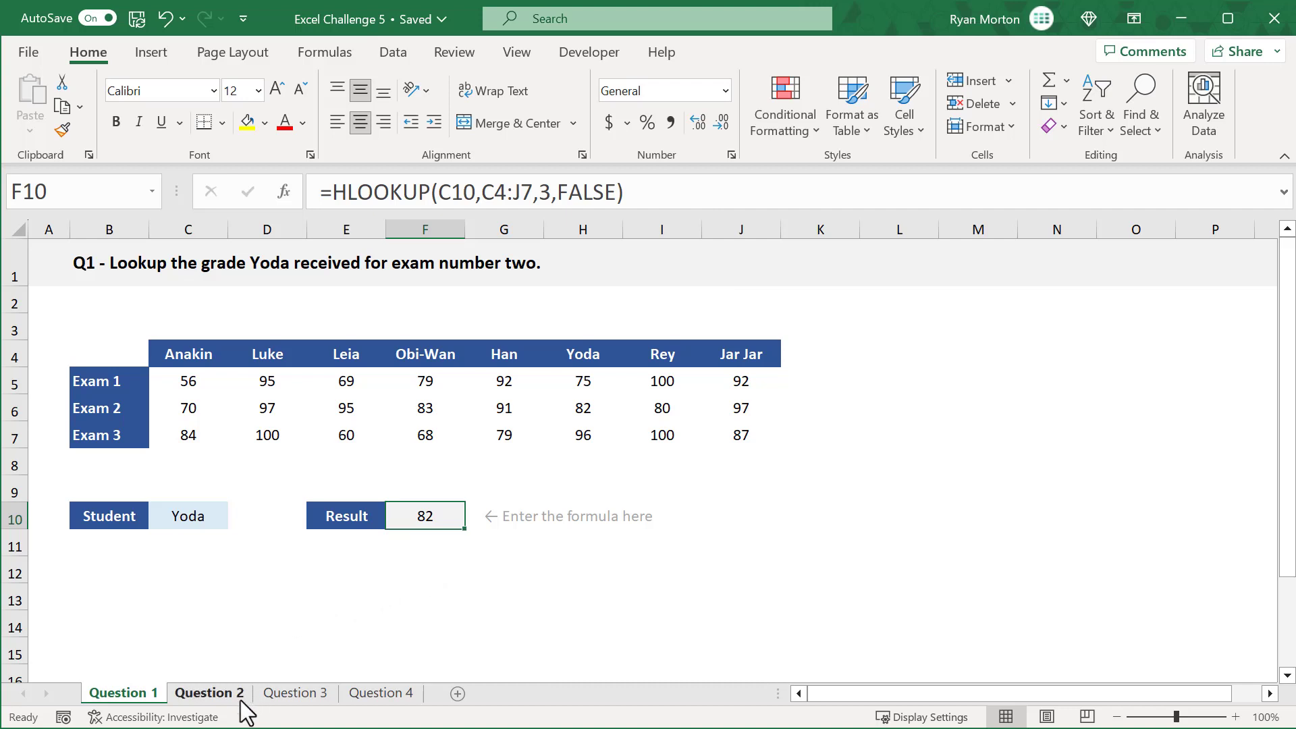
Step: On the Question 2 sheet, start a VLOOKUP formula in D5 with lookup value C5 and the absolute table range $F$5:$G$9
left_click(209, 693)
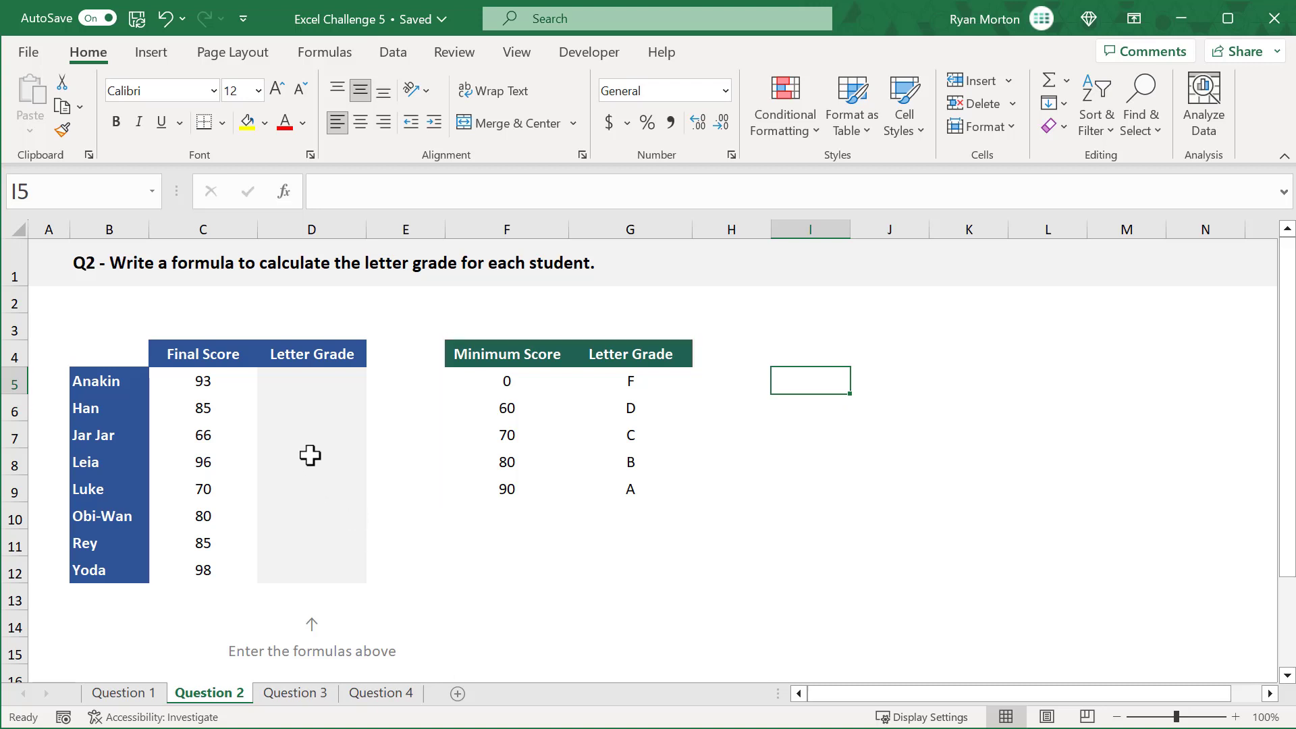
left_click(326, 379)
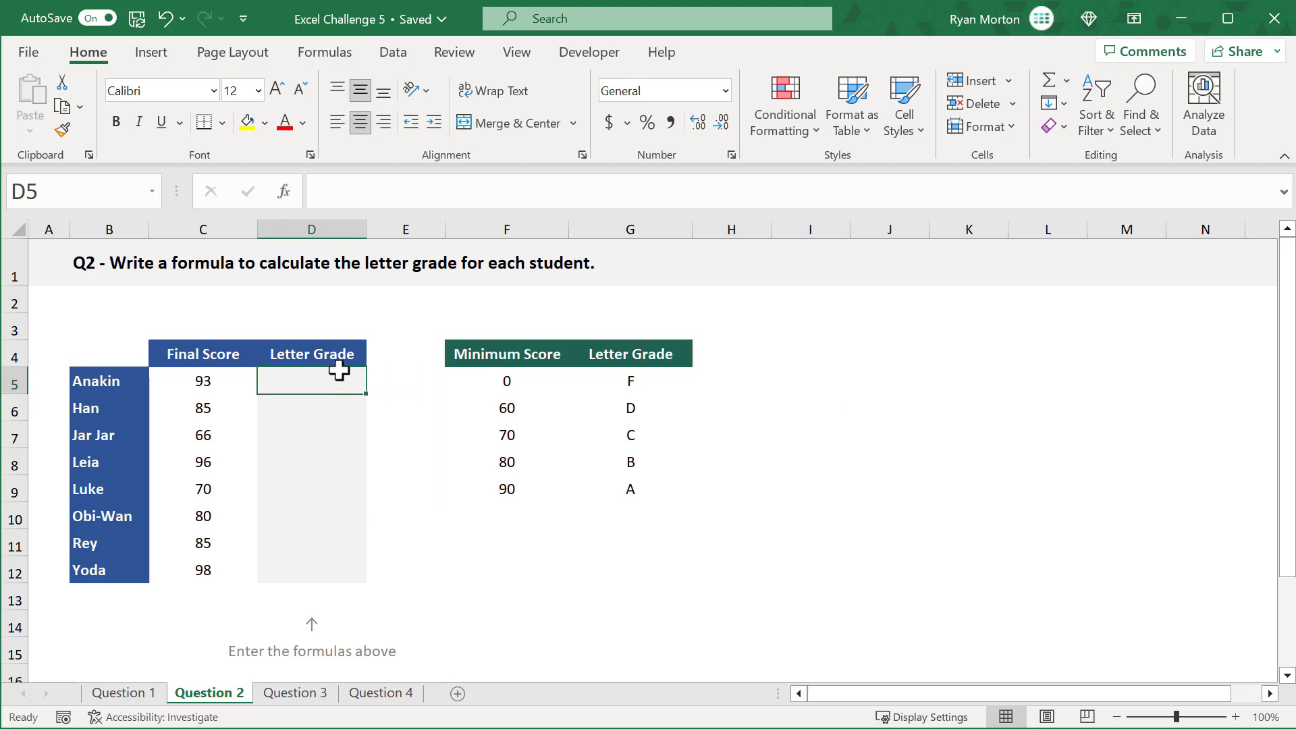
left_click(564, 187)
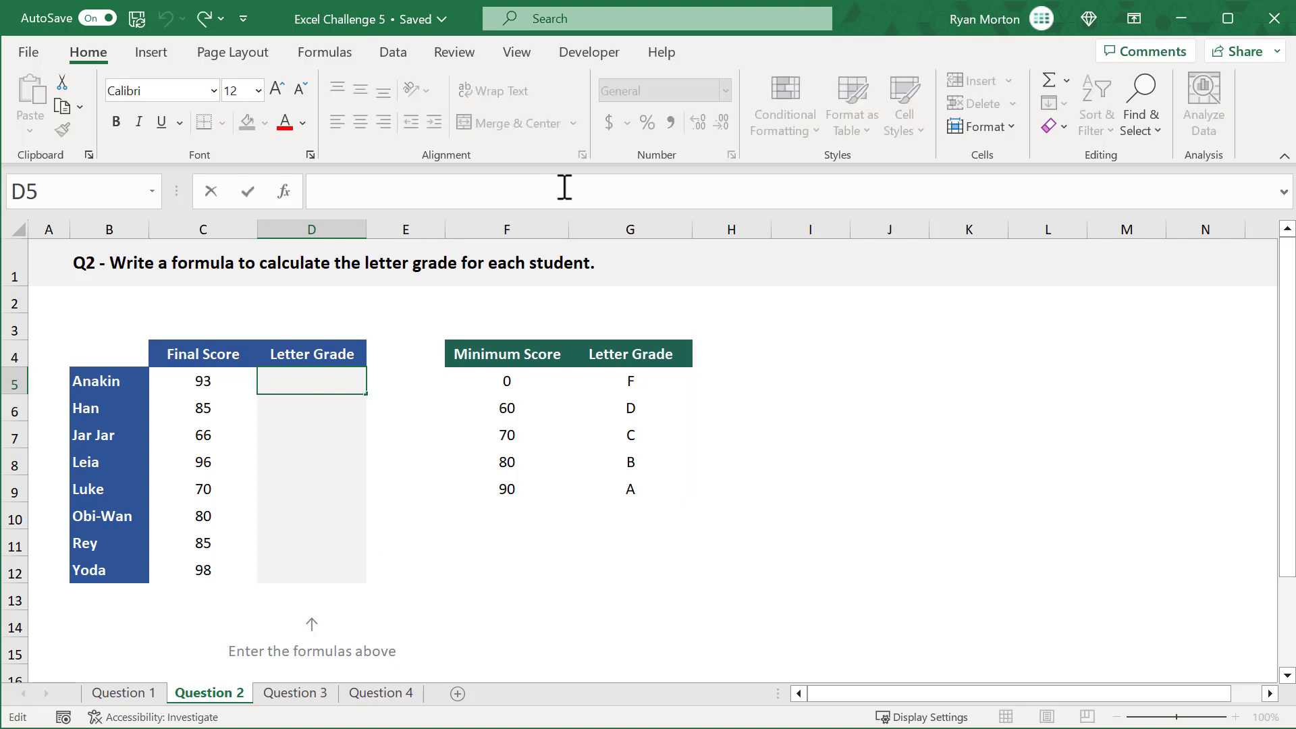
type("=vloo")
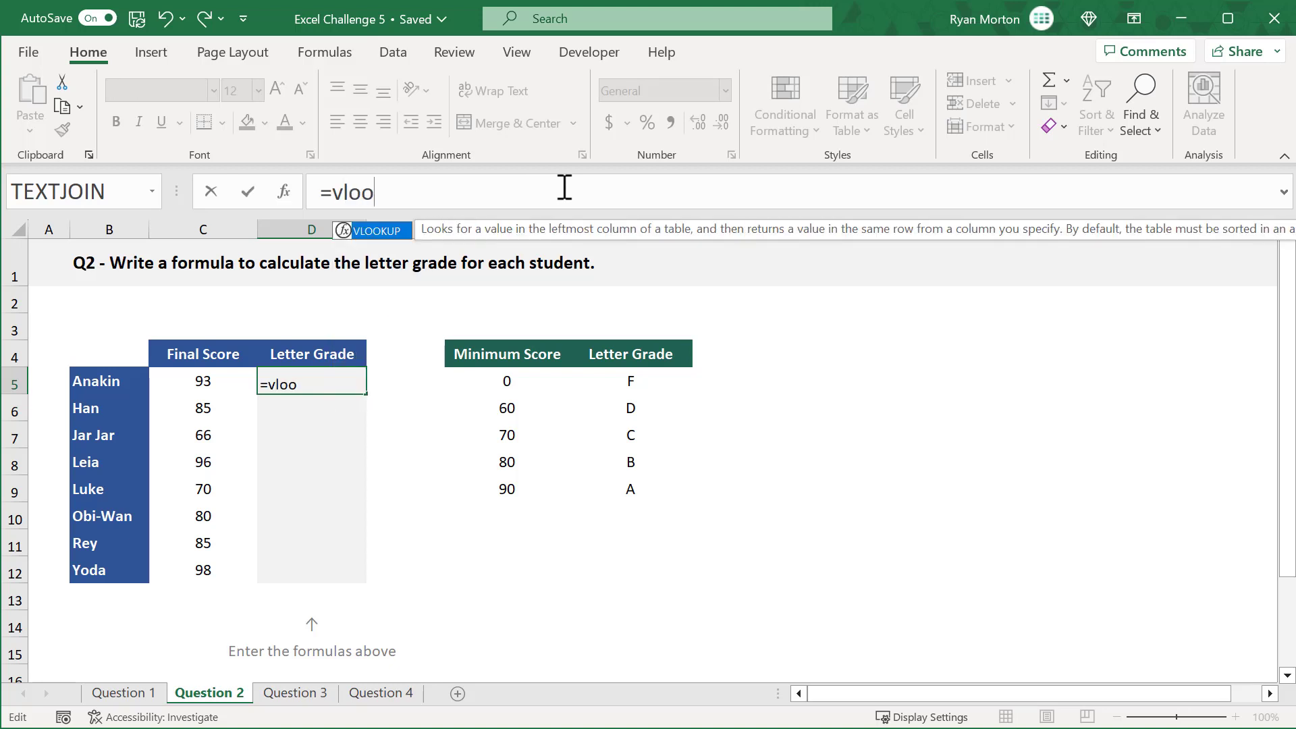
key("Tab")
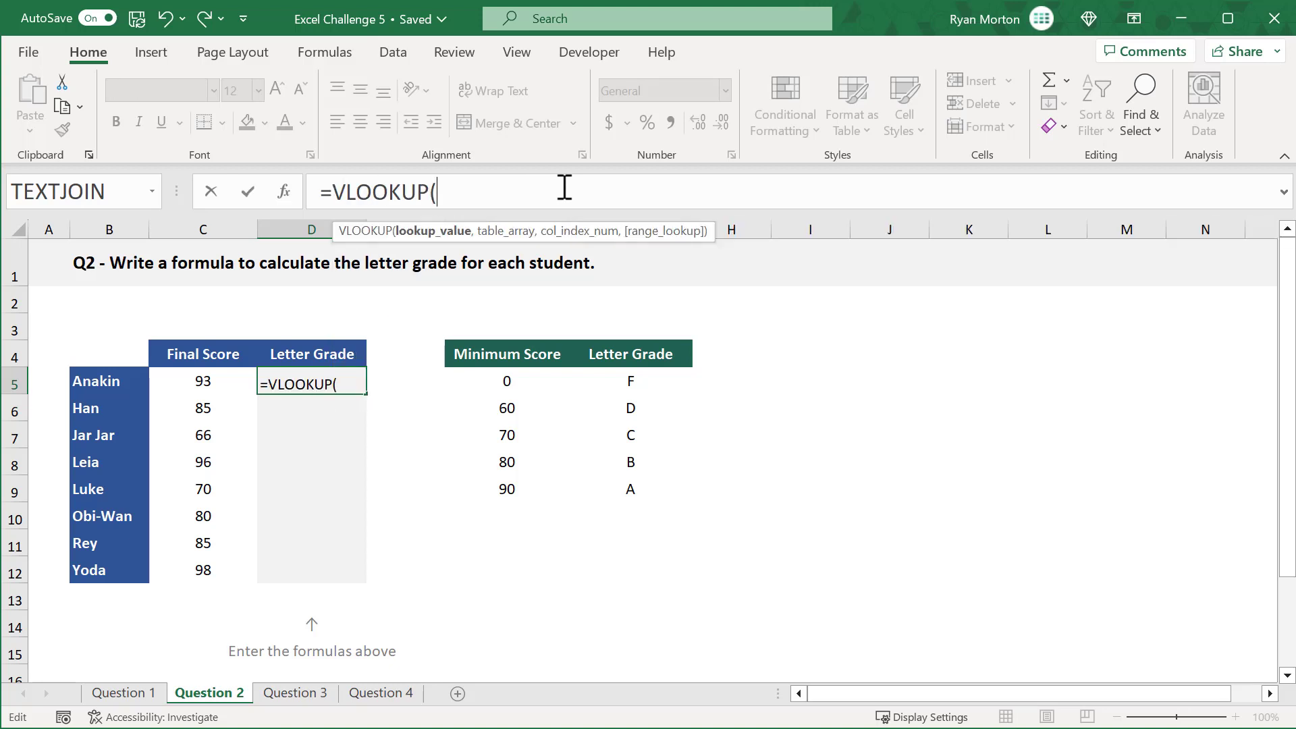
left_click(233, 380)
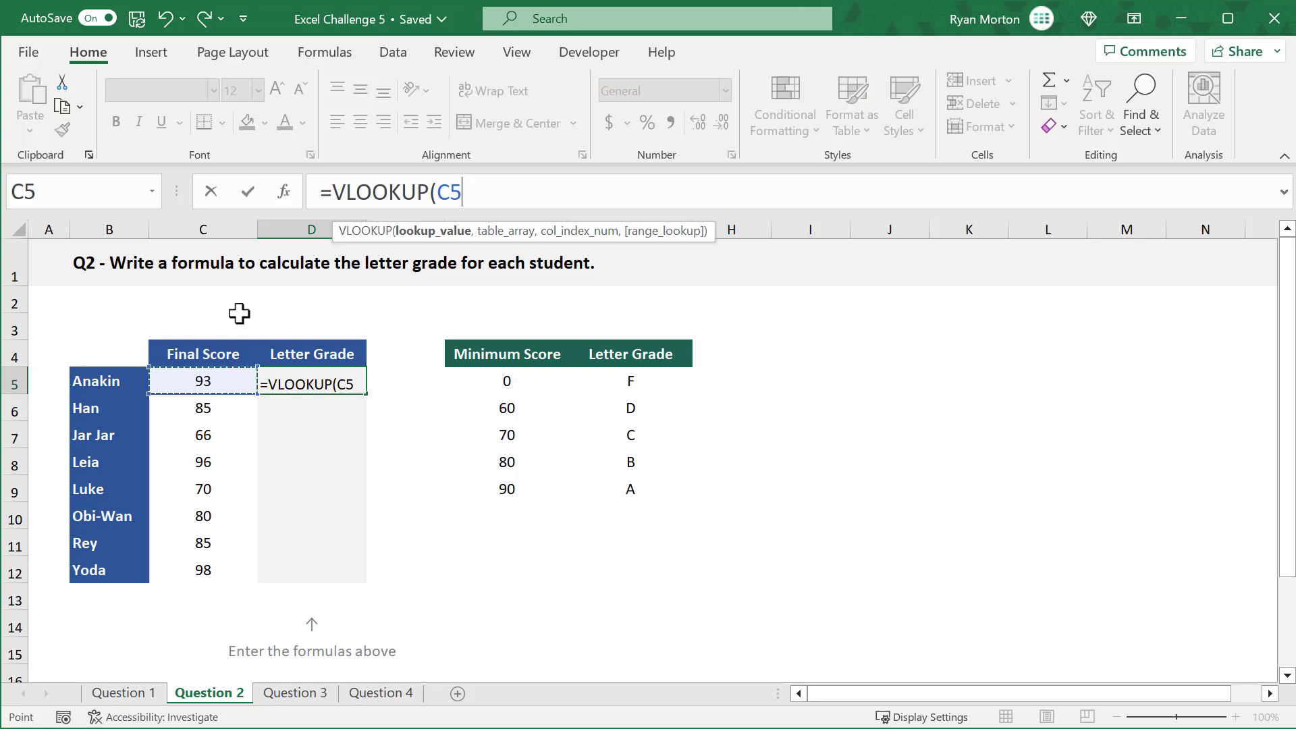
type(",")
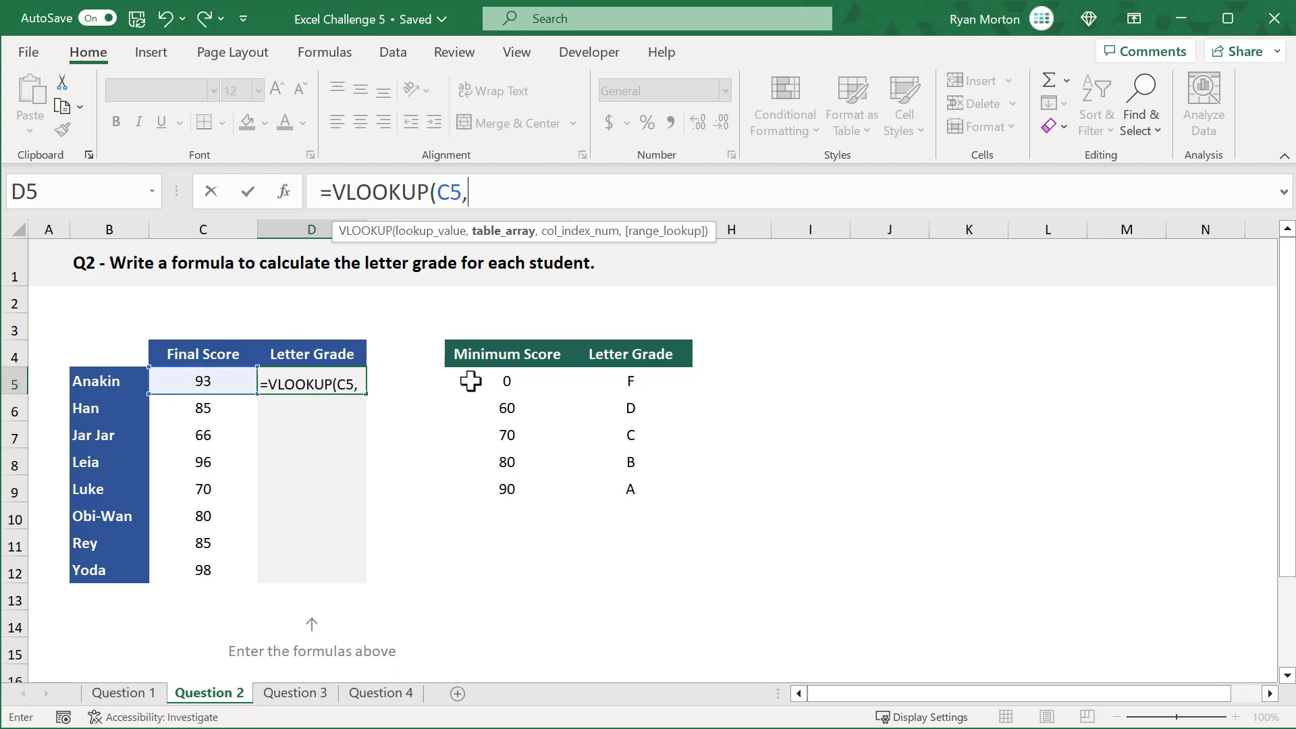
left_click_drag(471, 378, 635, 483)
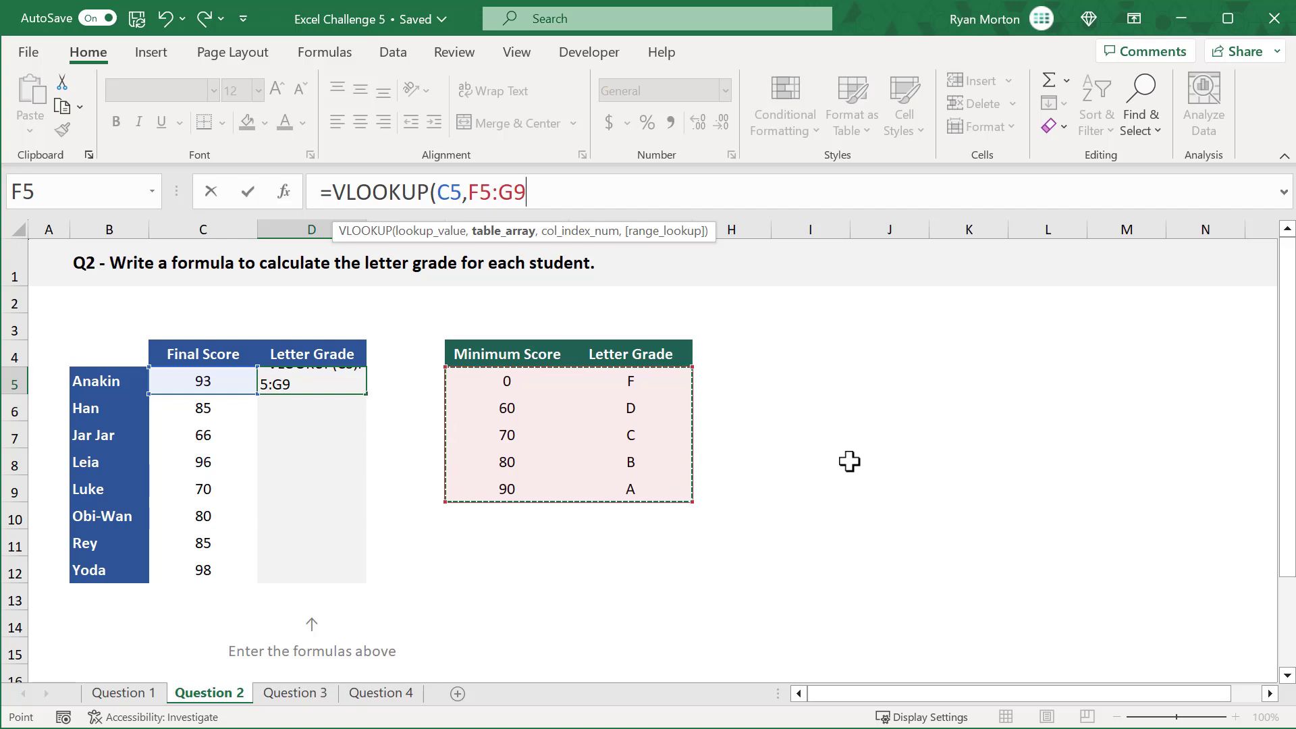
key("F4")
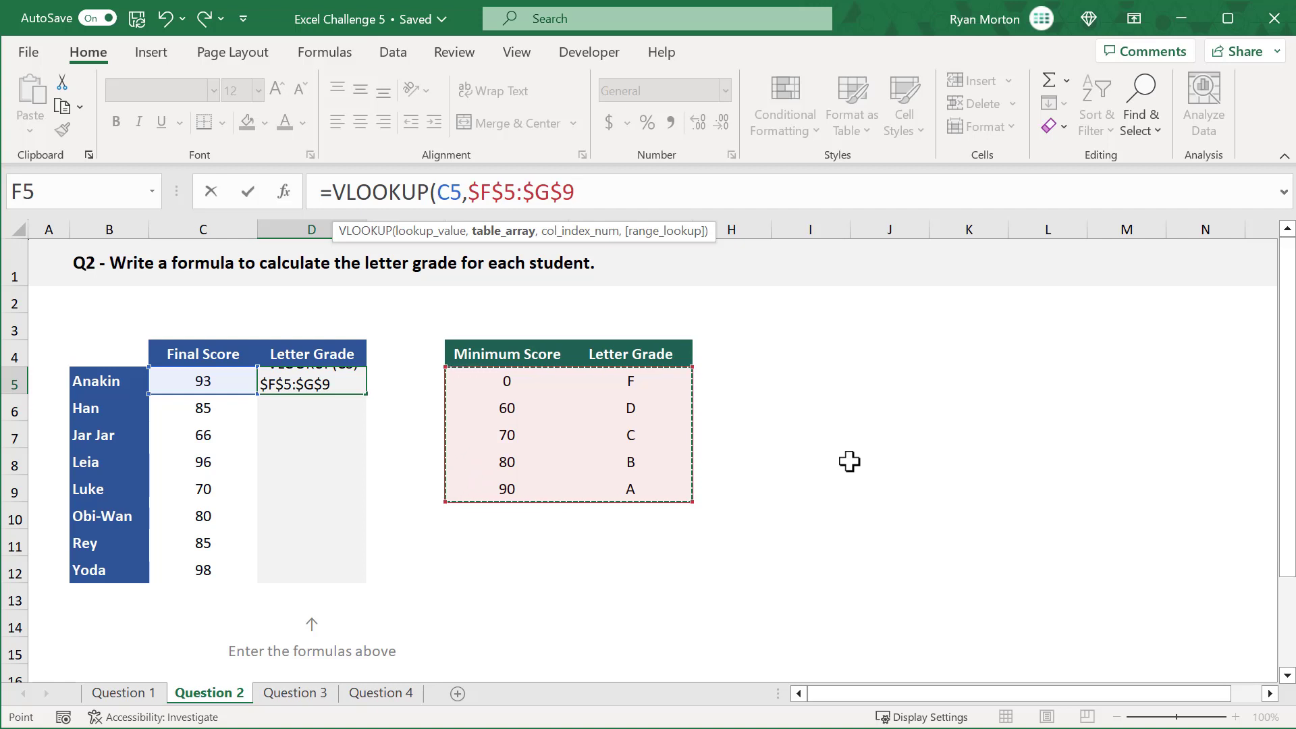
Step: Complete the VLOOKUP formula in D5 with column index 2, omitting the range lookup argument
type(",")
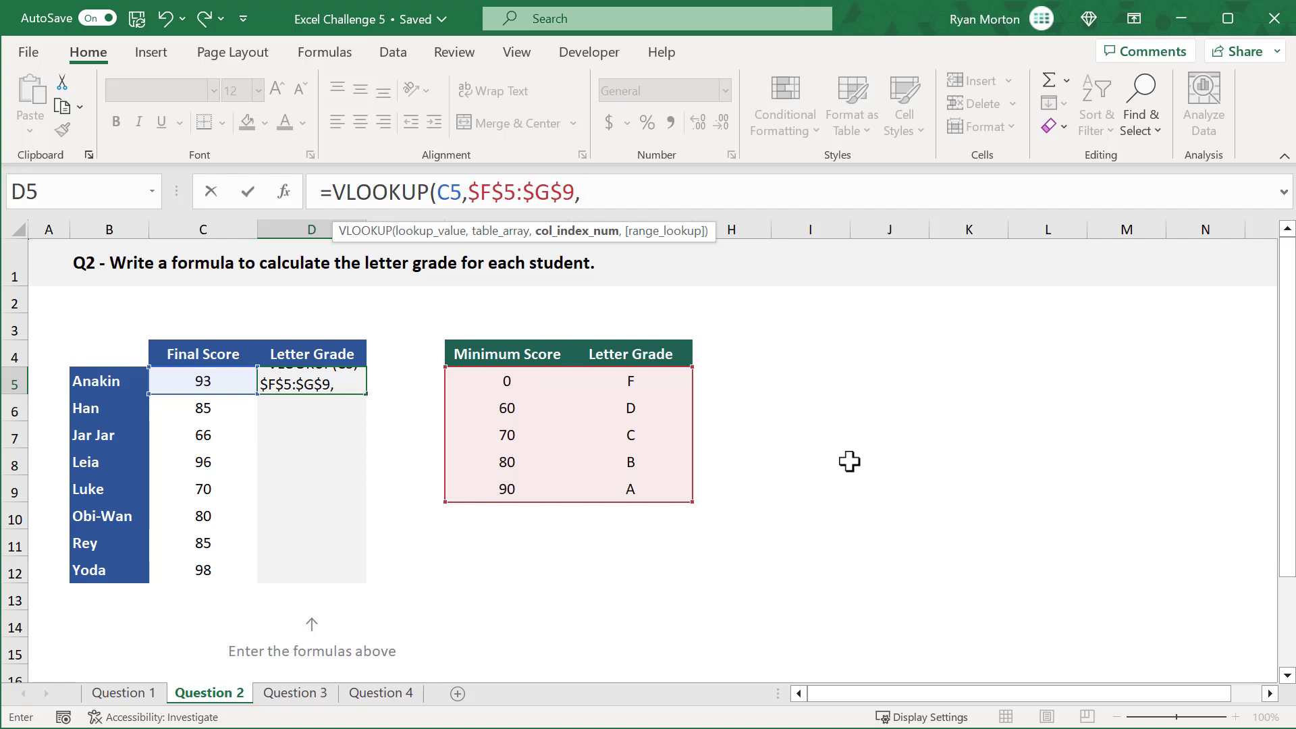
type("2")
type(")")
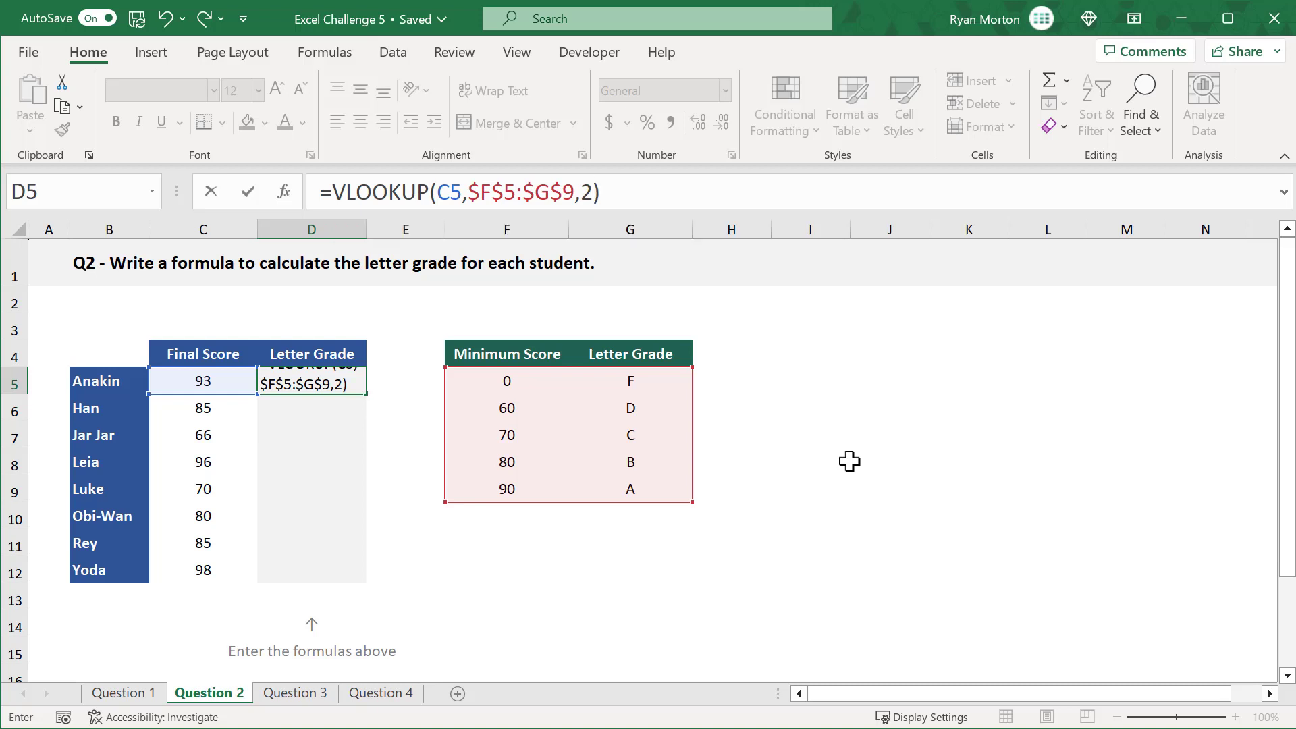
key("Return")
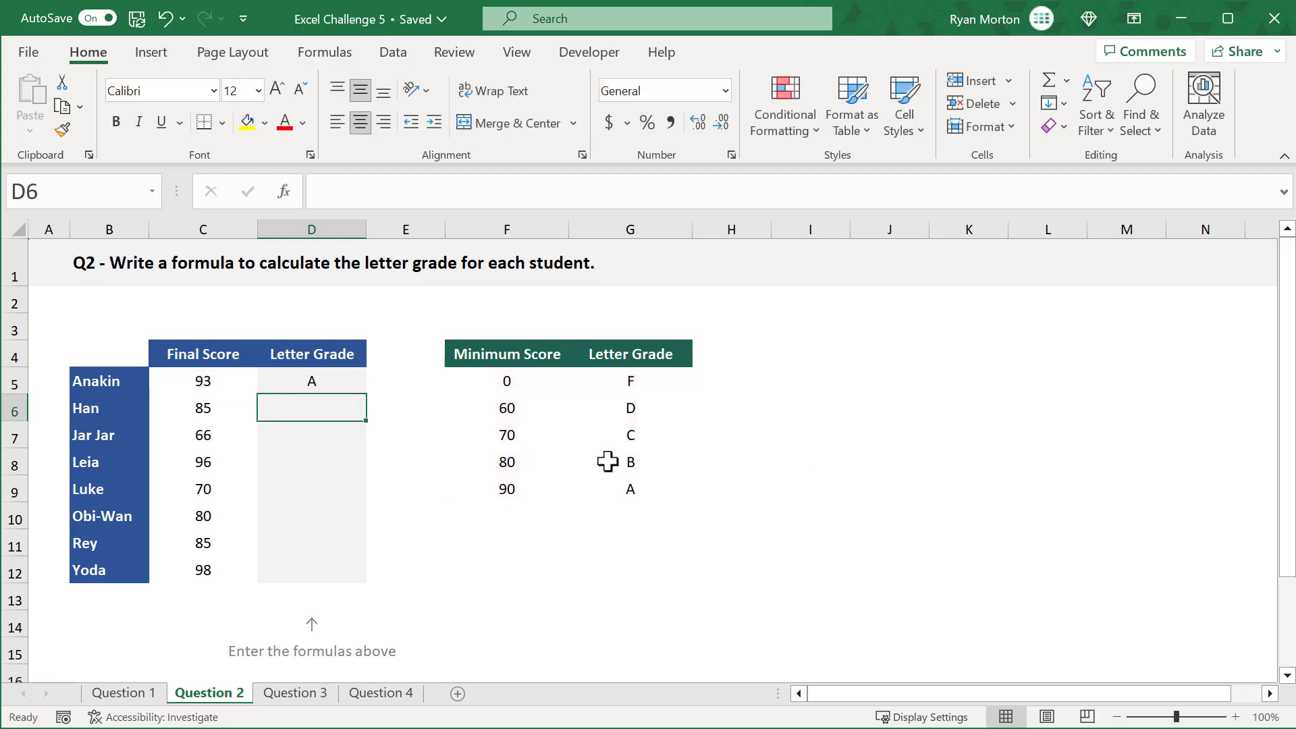
Step: Fill the letter grade formula from D5 down through D12 for all remaining students
left_click(350, 380)
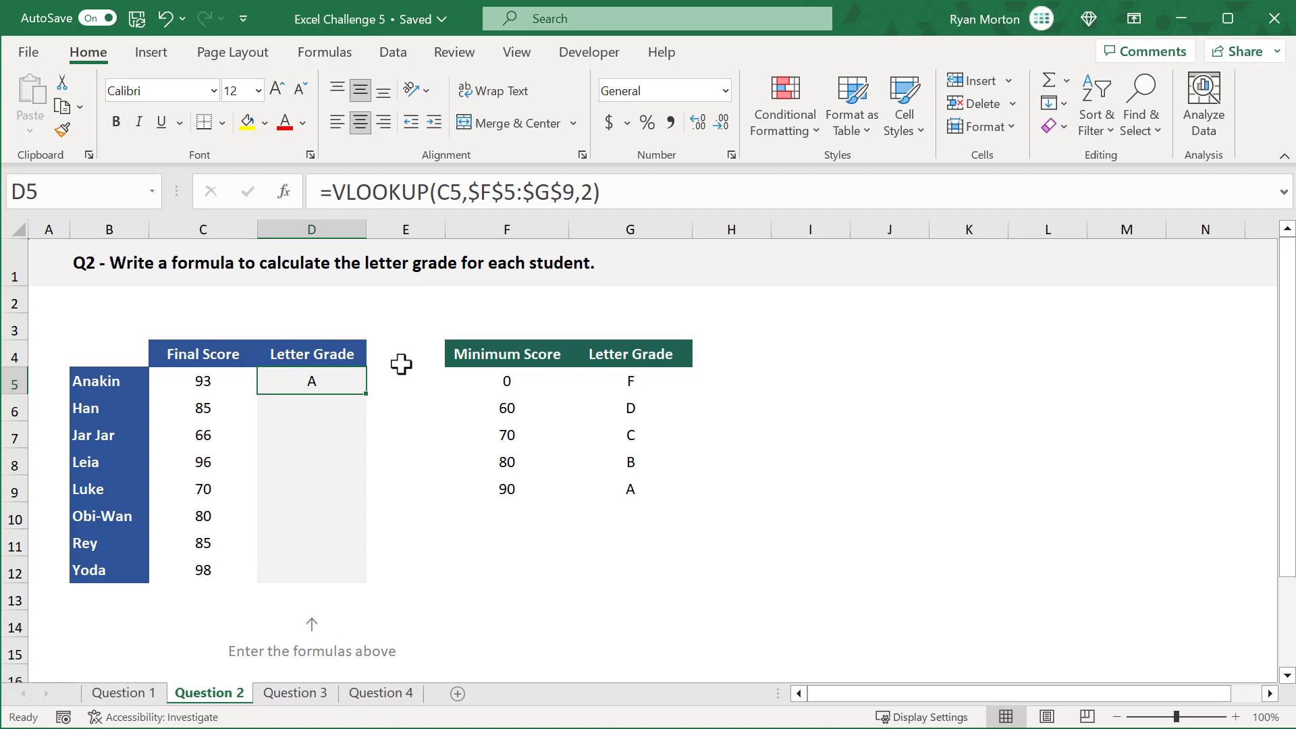
left_click_drag(366, 394, 364, 581)
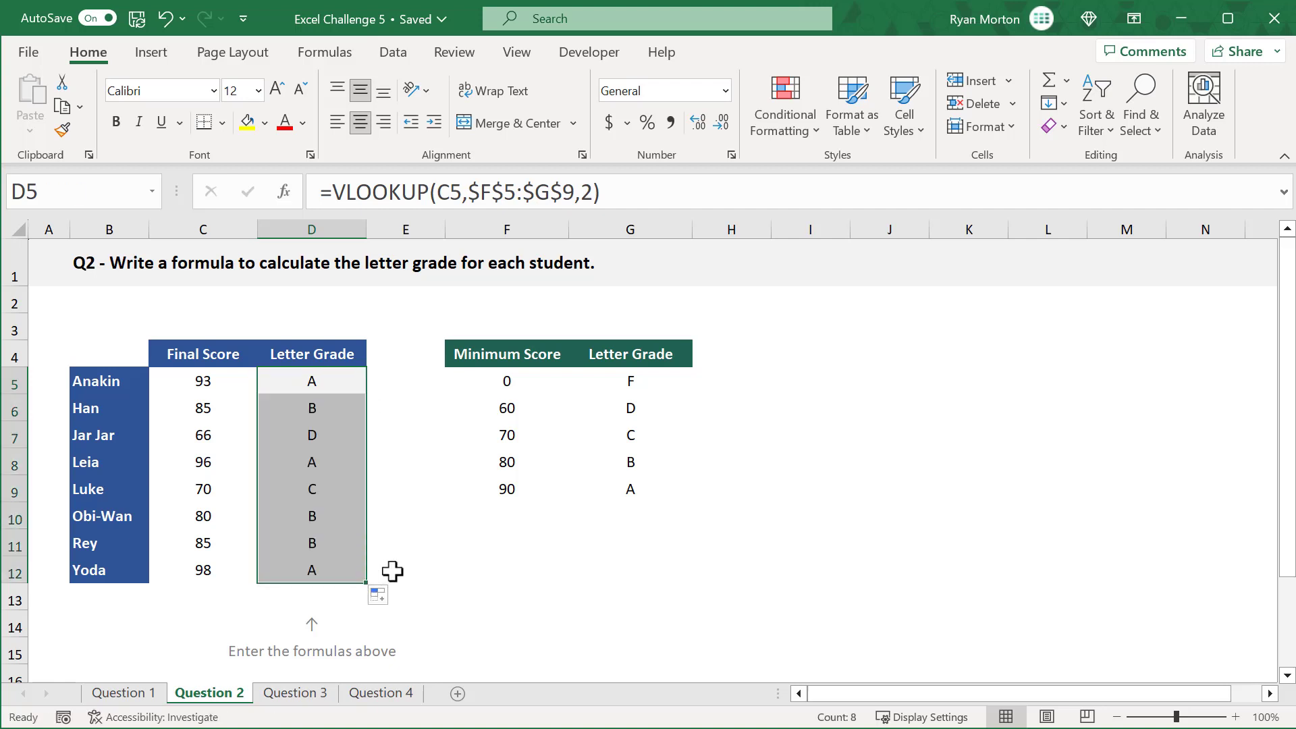
left_click(489, 573)
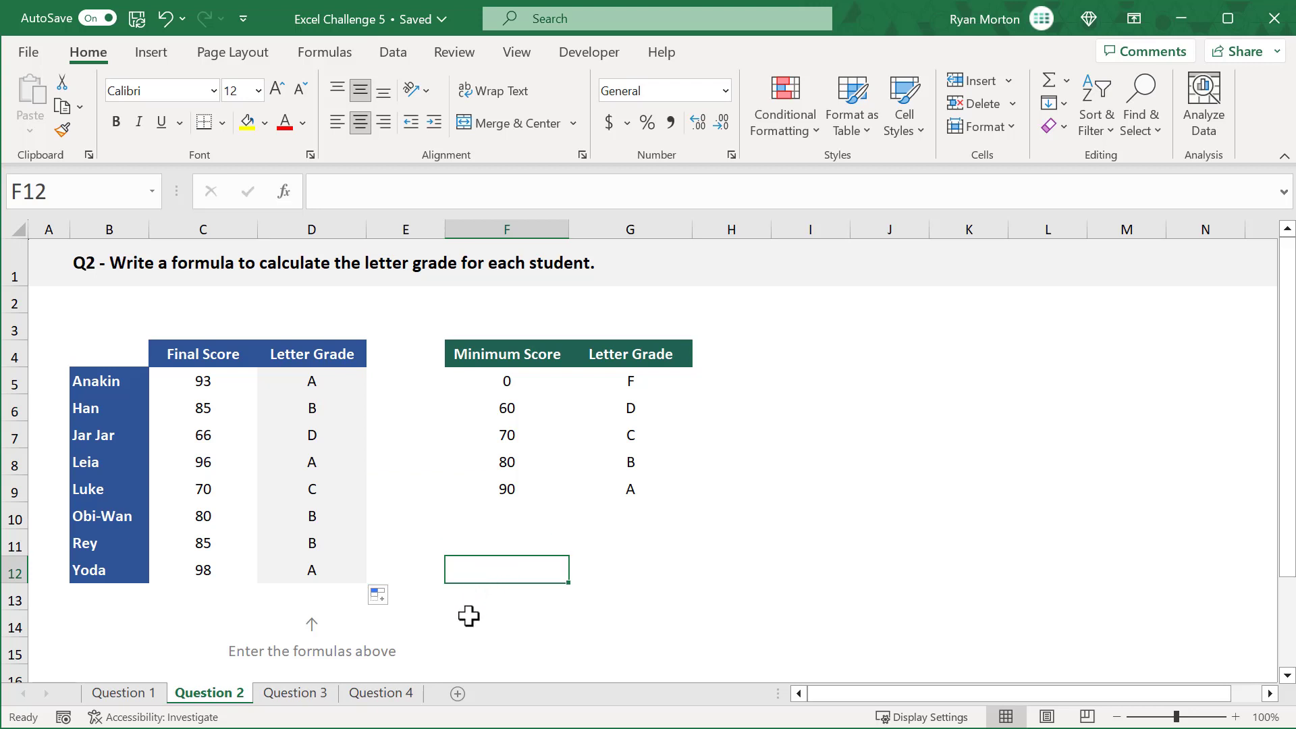
Step: On the Question 3 sheet, start an INDEX formula in quiz score cell J7 with C5:G12 as the array
left_click(324, 698)
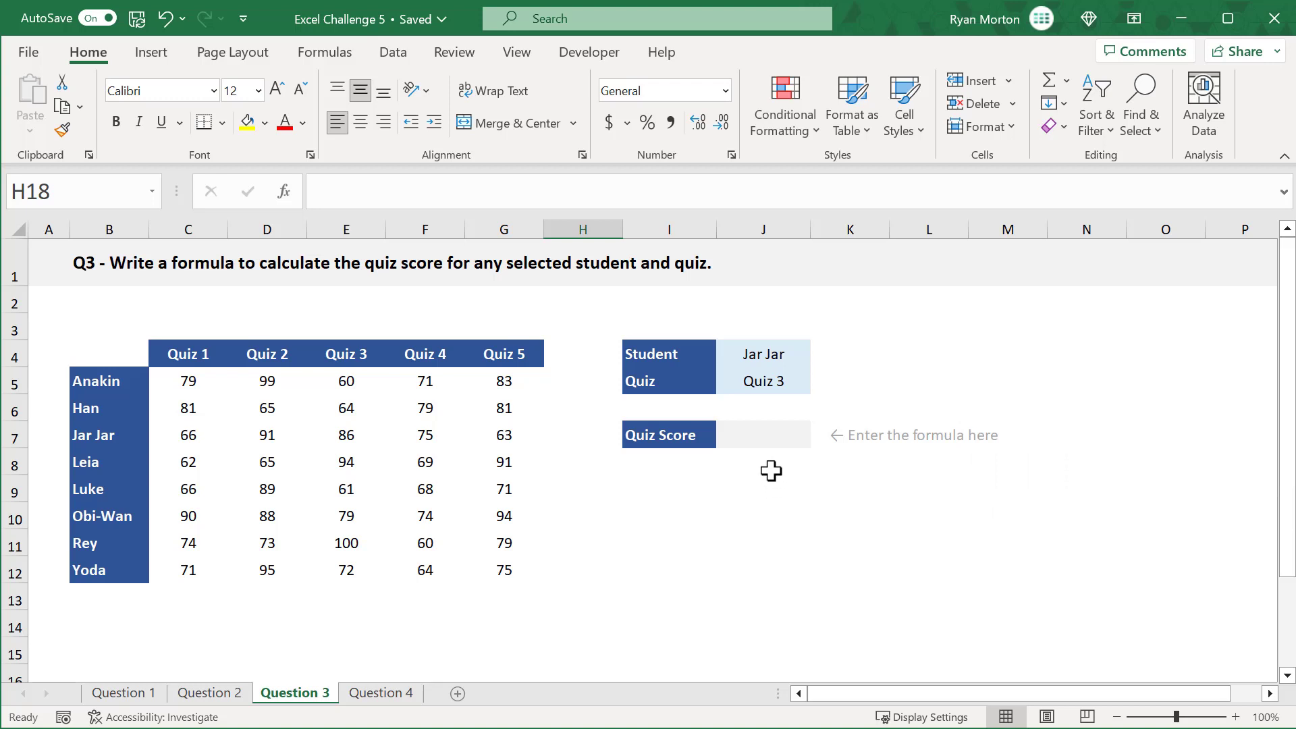
left_click(774, 435)
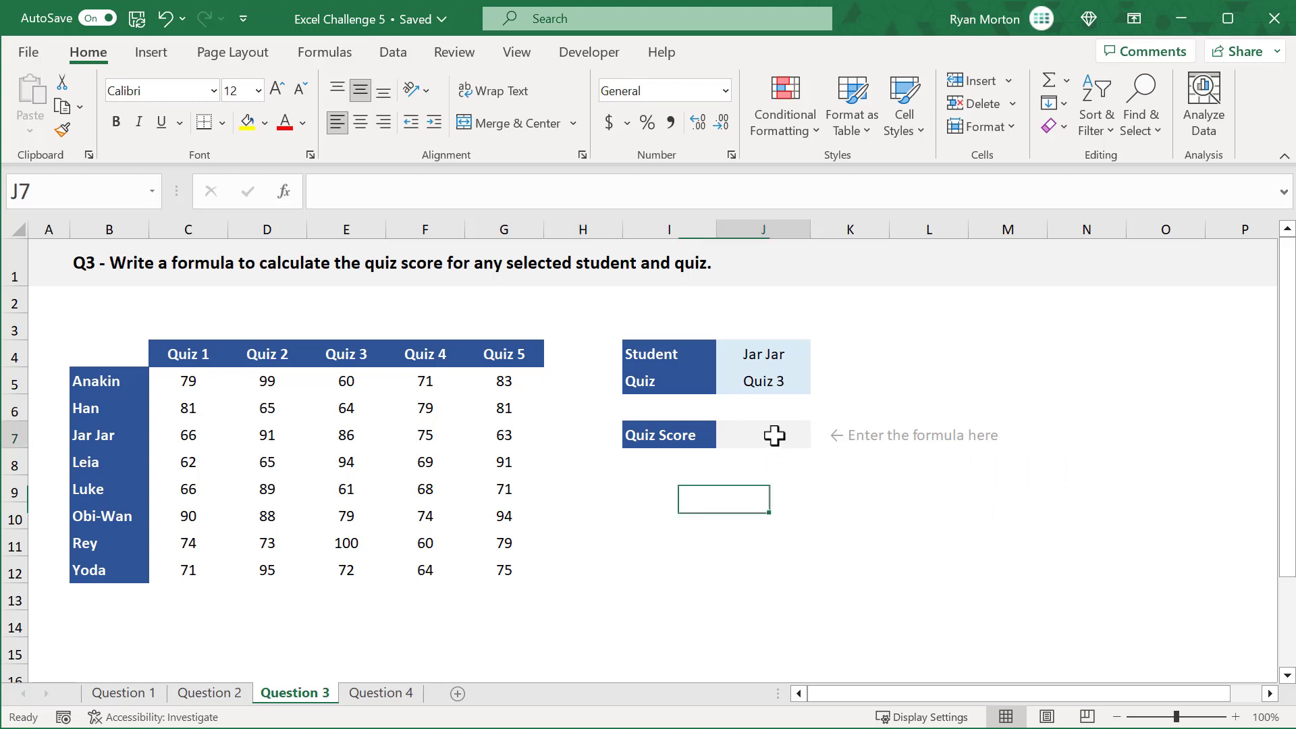
left_click(757, 189)
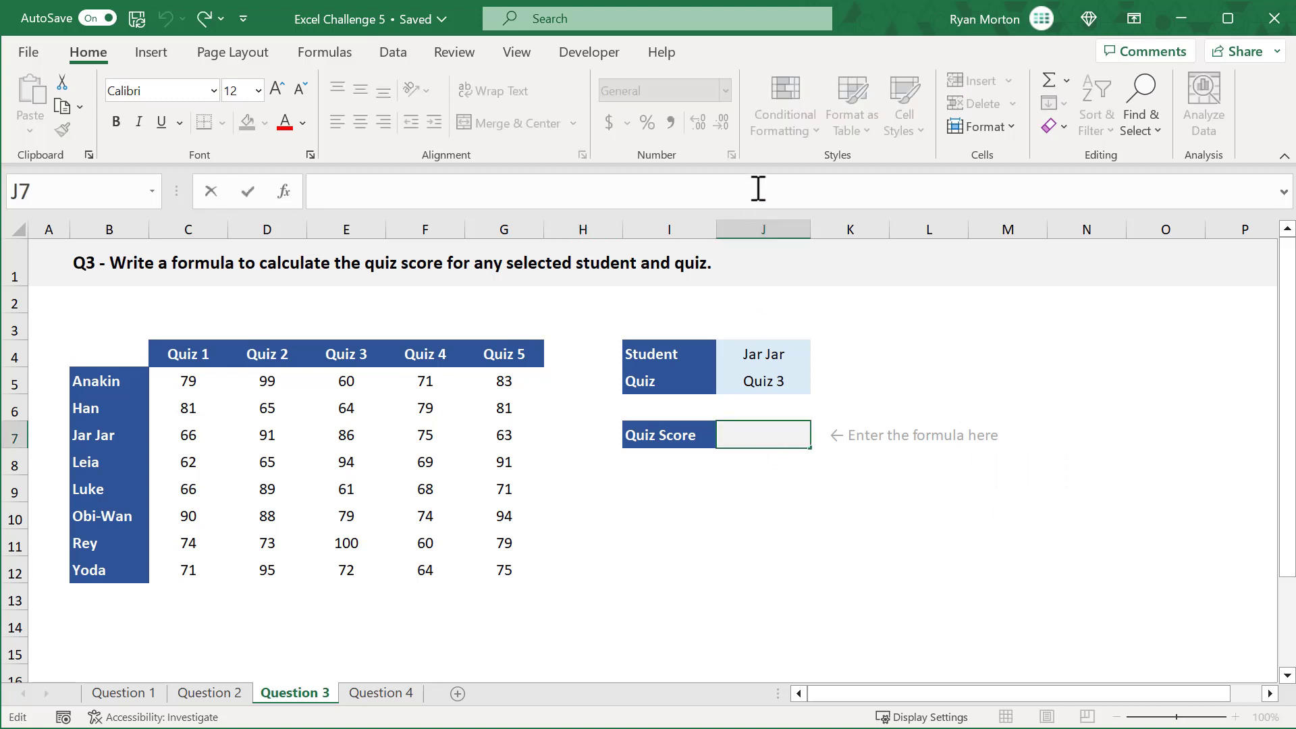
type("=ind")
key("Tab")
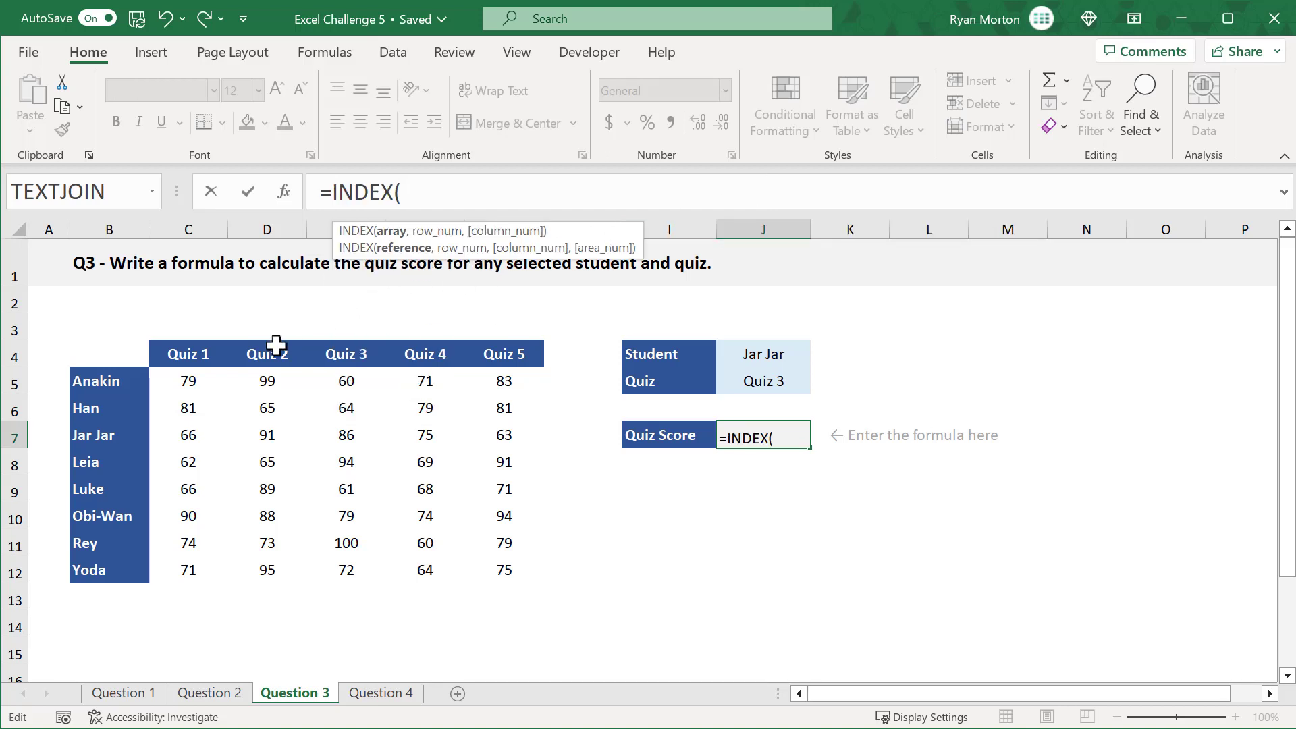
left_click_drag(215, 384, 511, 573)
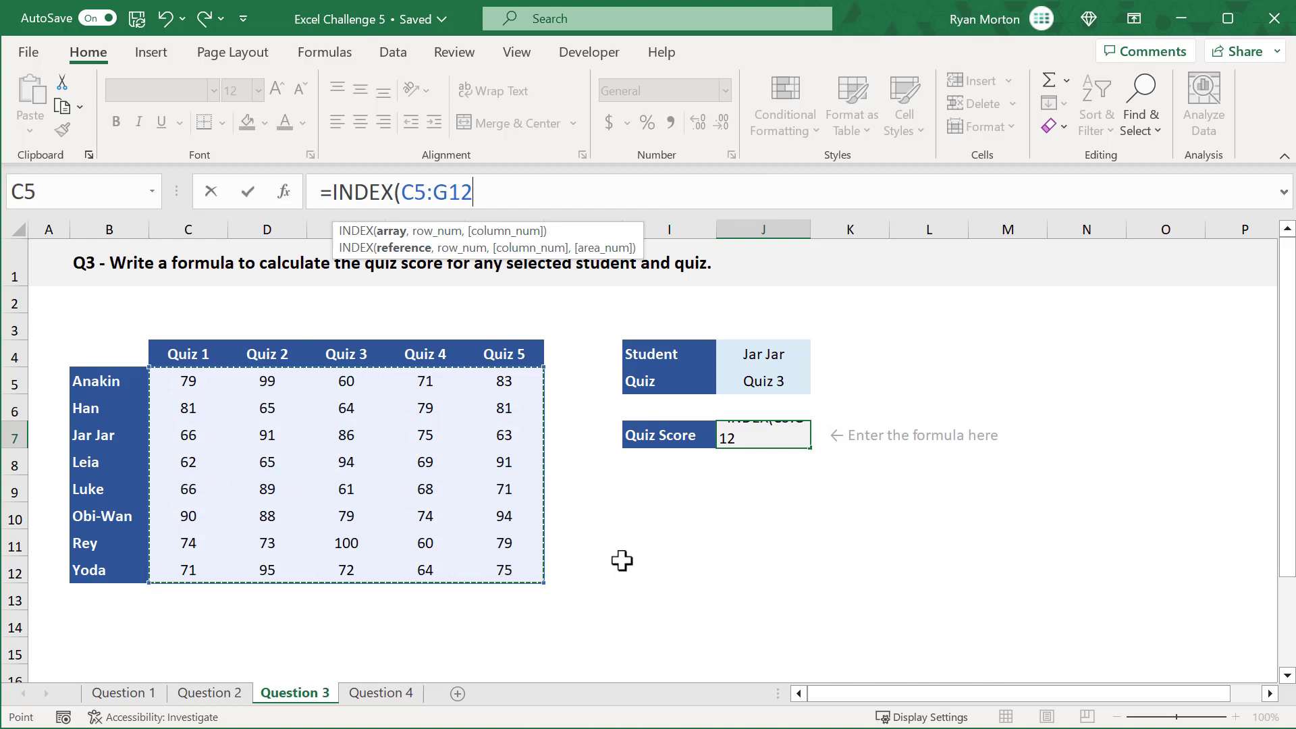
Step: Add a MATCH as the row number in J7's INDEX formula, looking up J4 in B5:B12 with exact match 0
type(",")
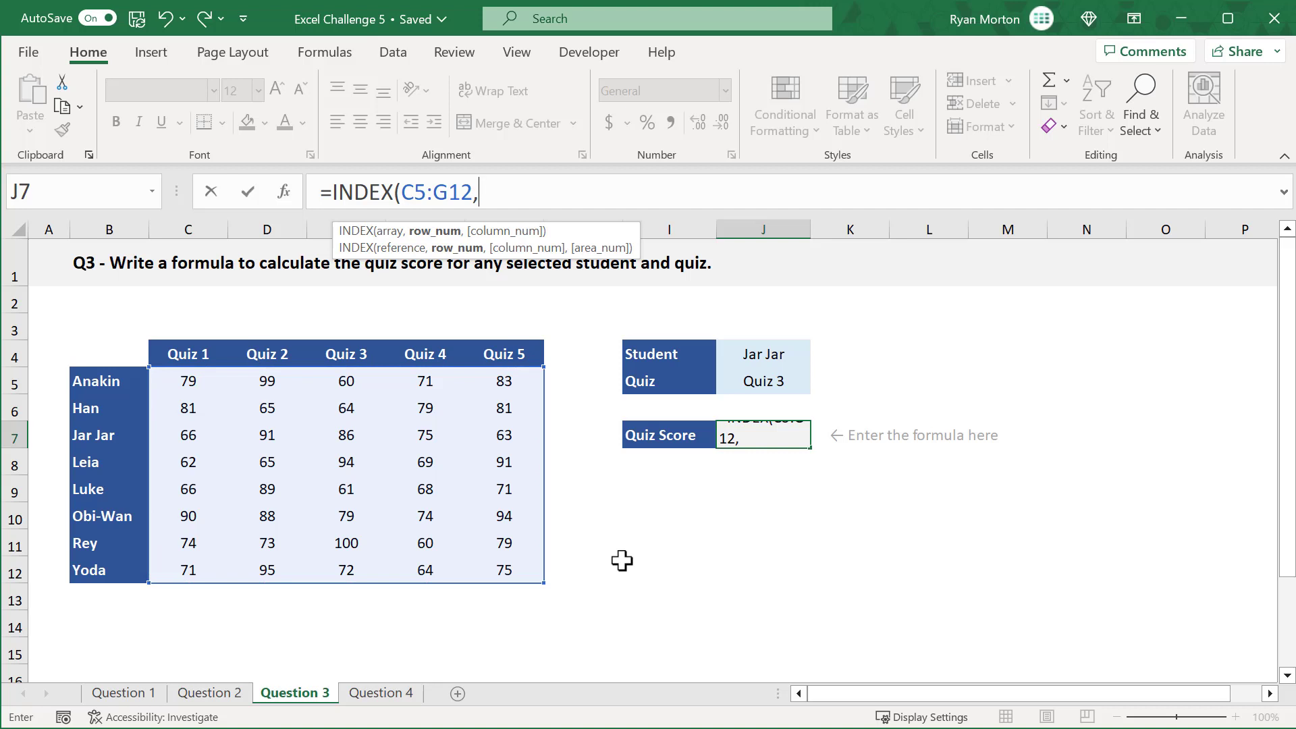
type("mat")
key("Tab")
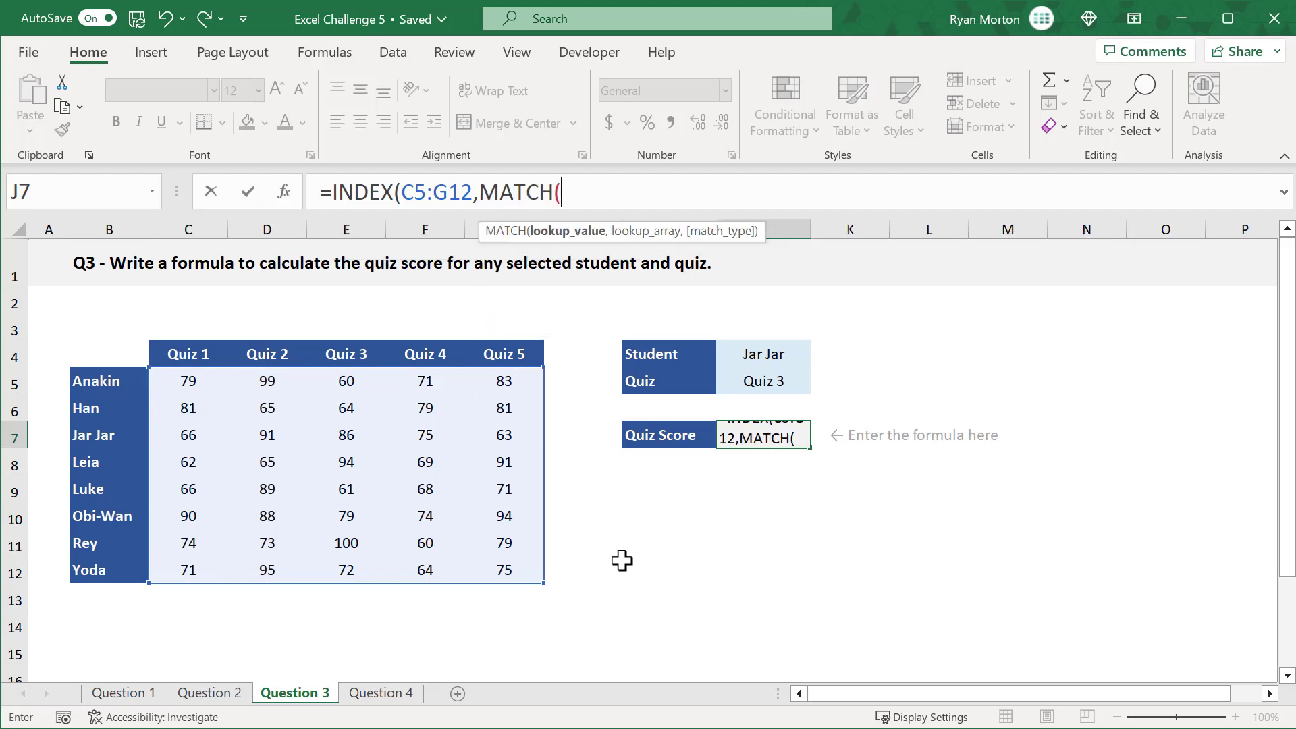
left_click(730, 352)
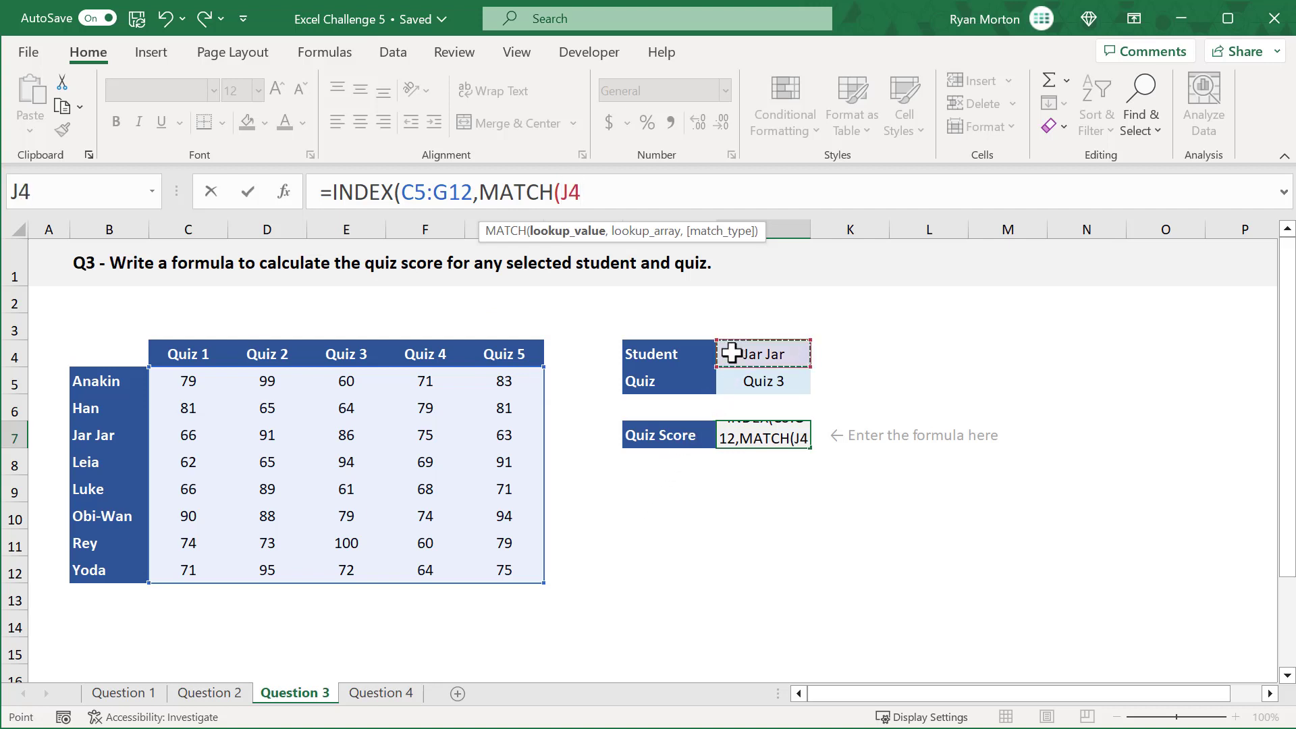
type(",")
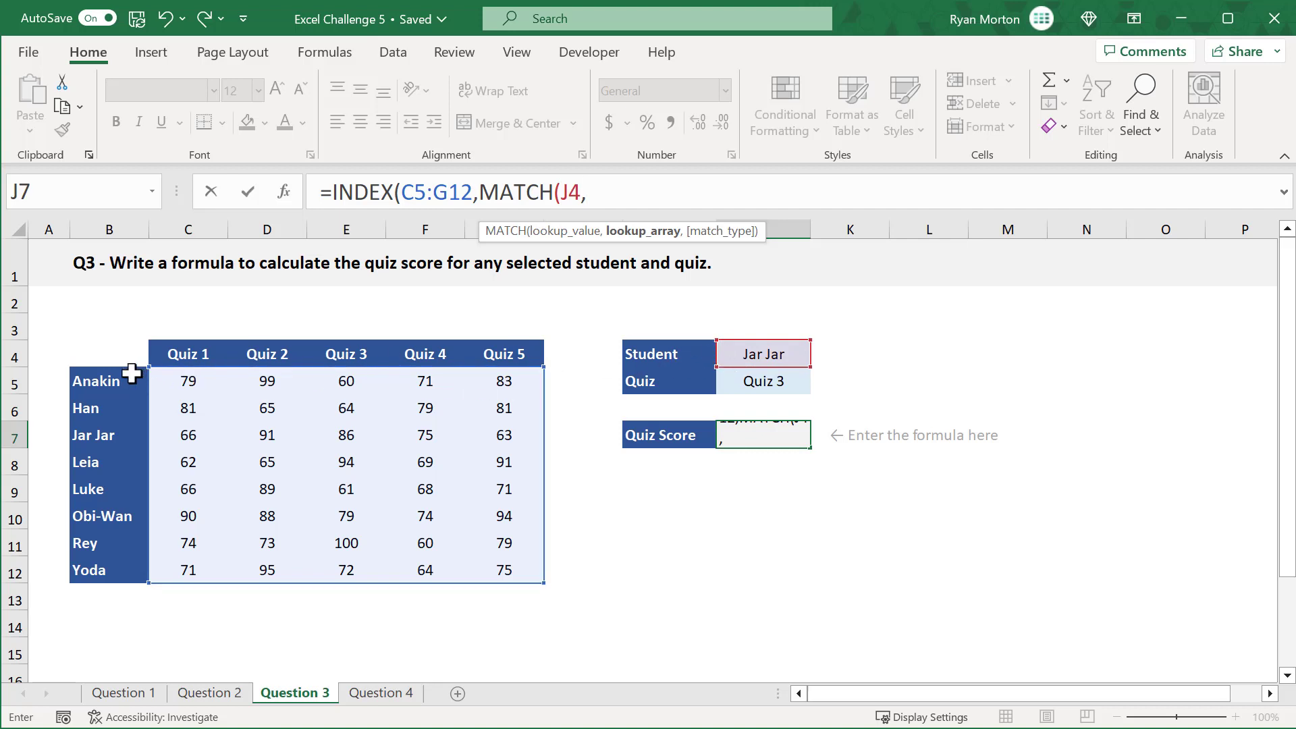
left_click_drag(128, 373, 123, 564)
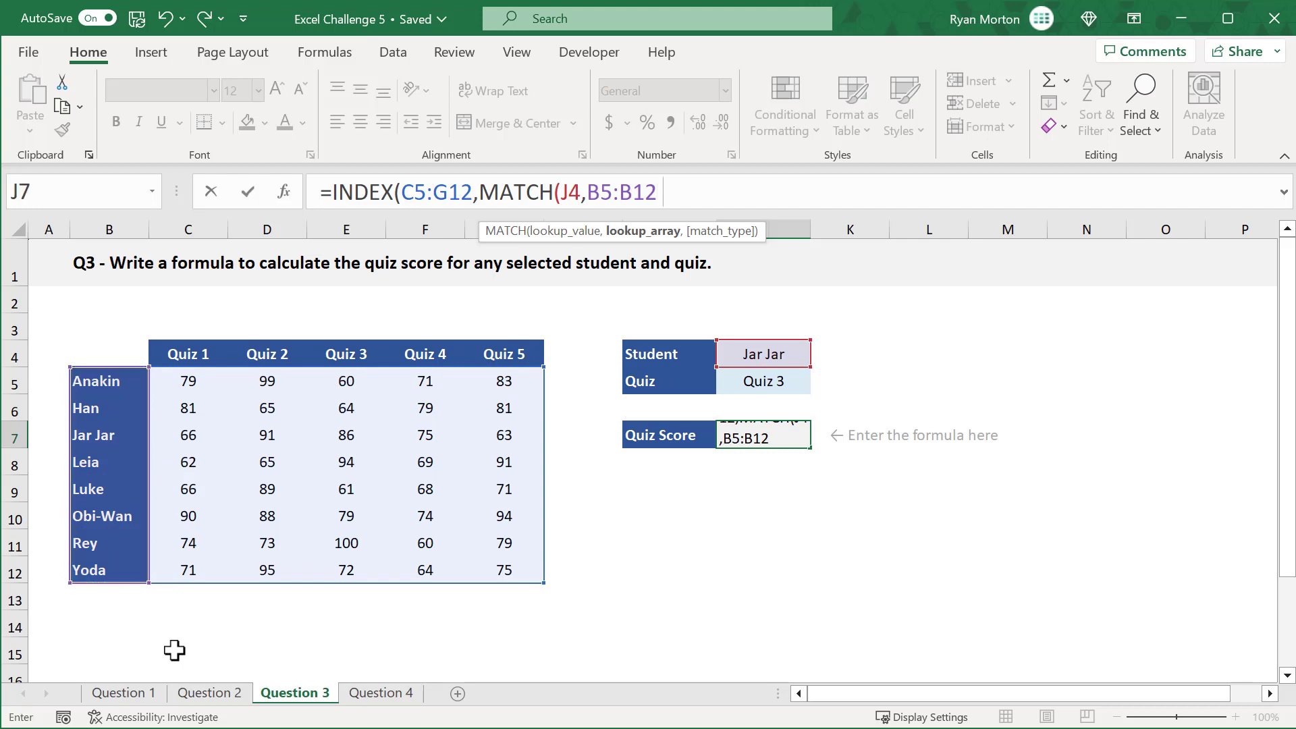
type(",0")
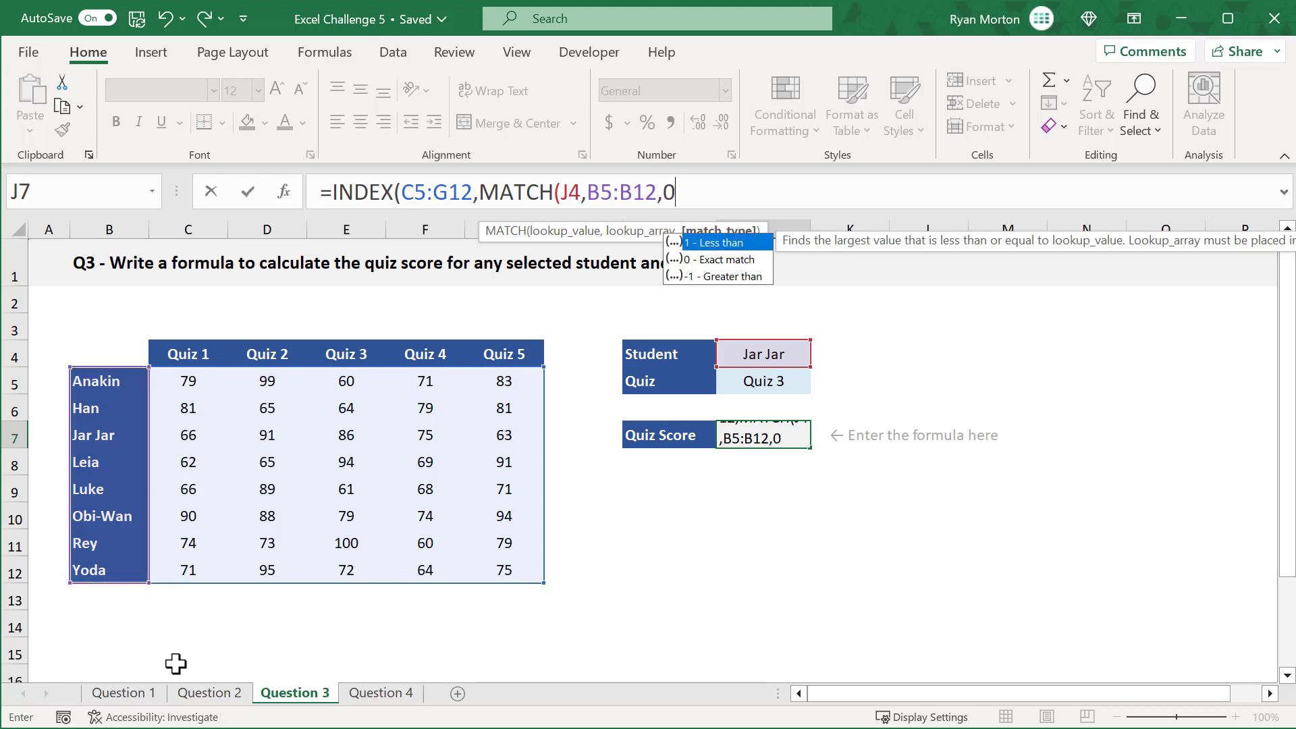
type(")")
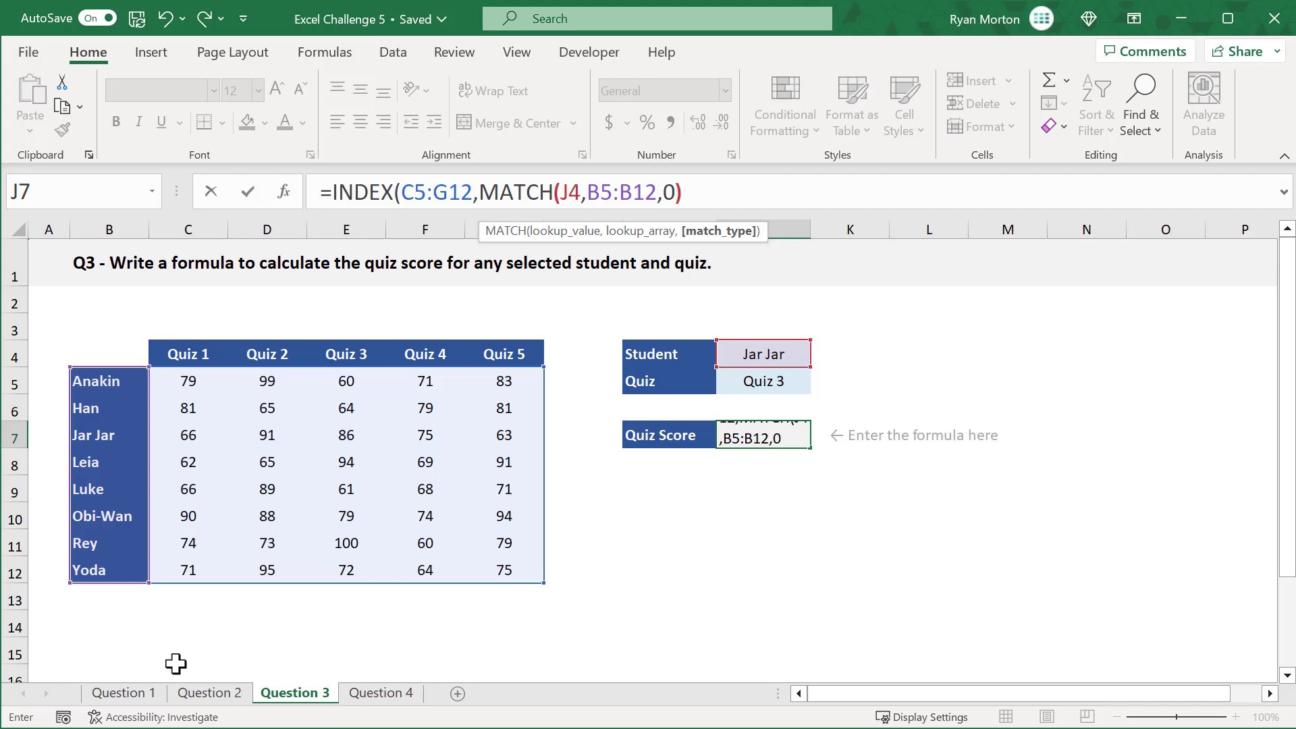
type(",")
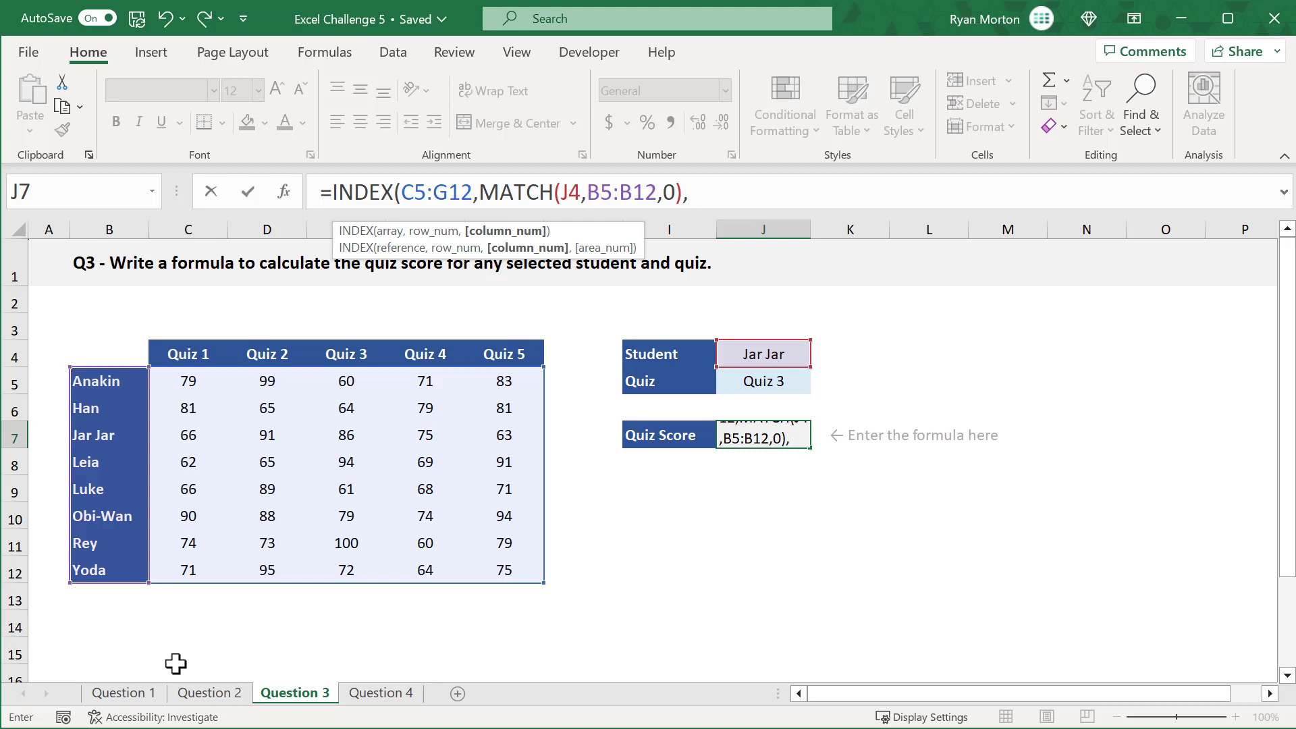
Step: Complete J7's INDEX formula with a second MATCH as the column number, looking up J5 in C4:G4 with exact match 0
type("matc")
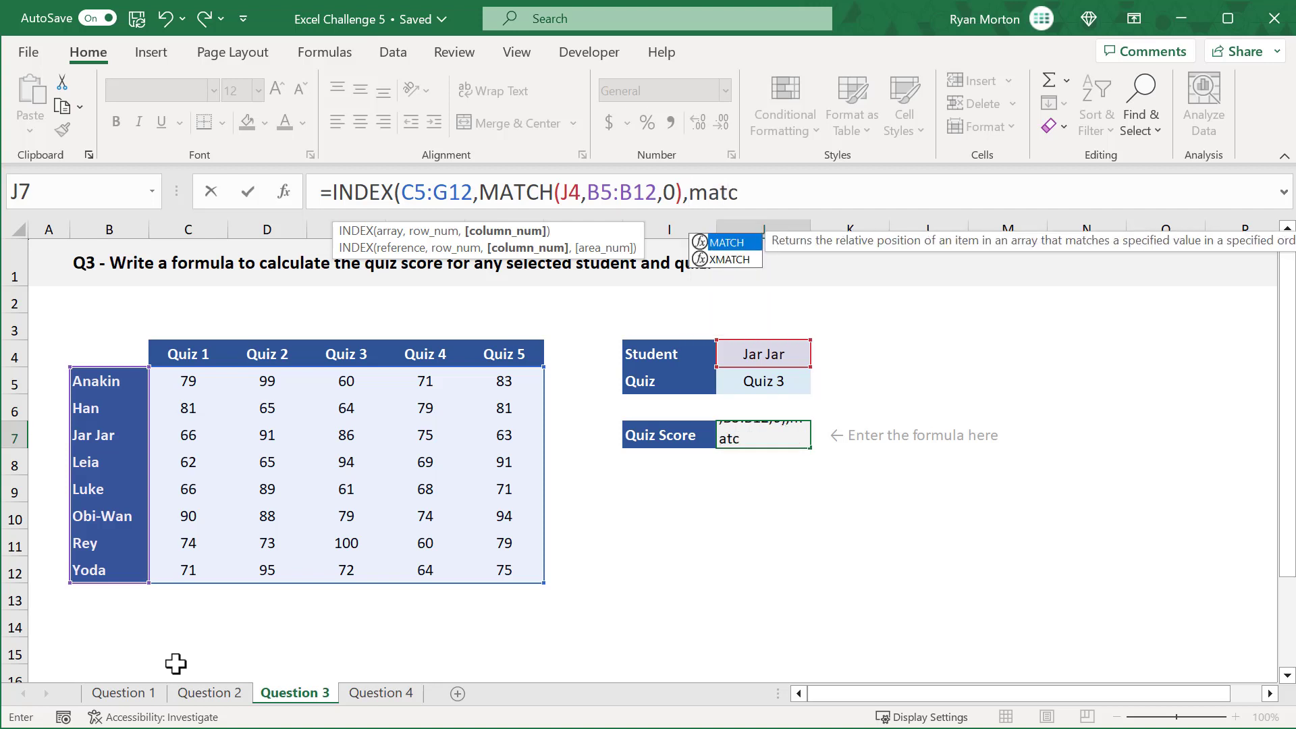
key("Tab")
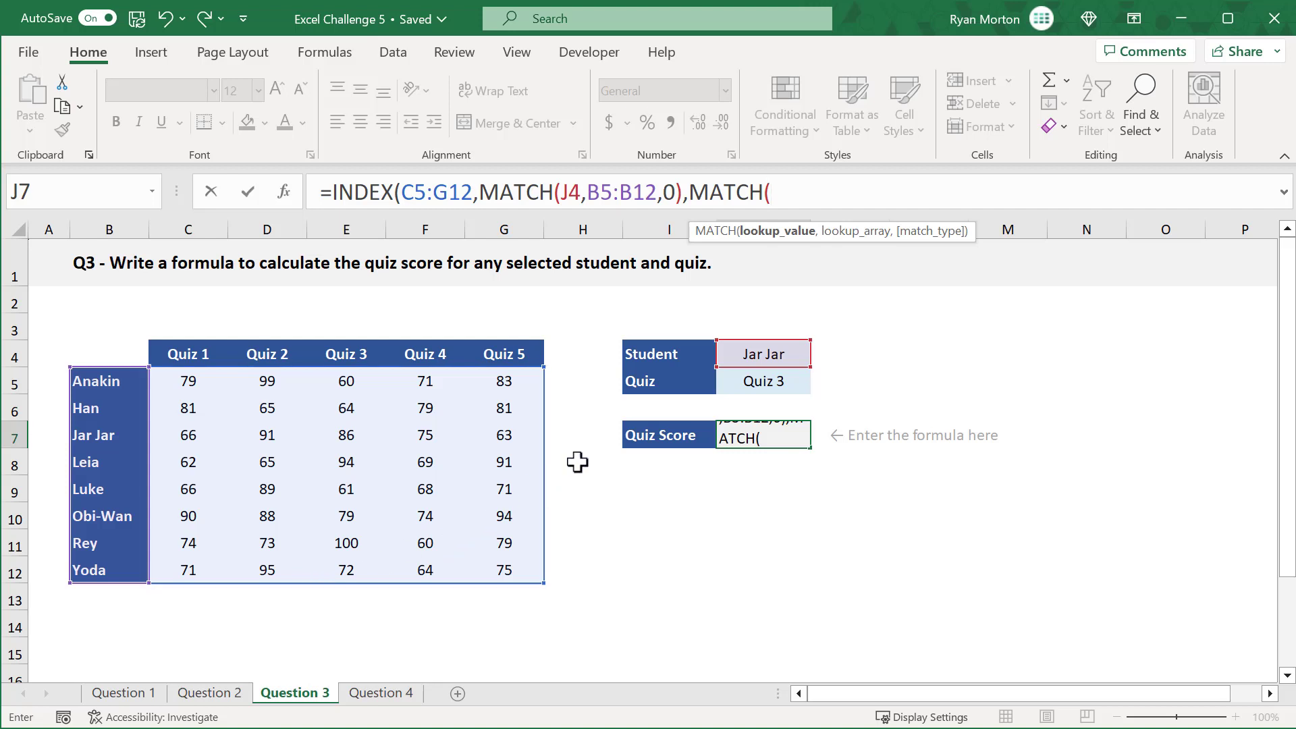
left_click(735, 385)
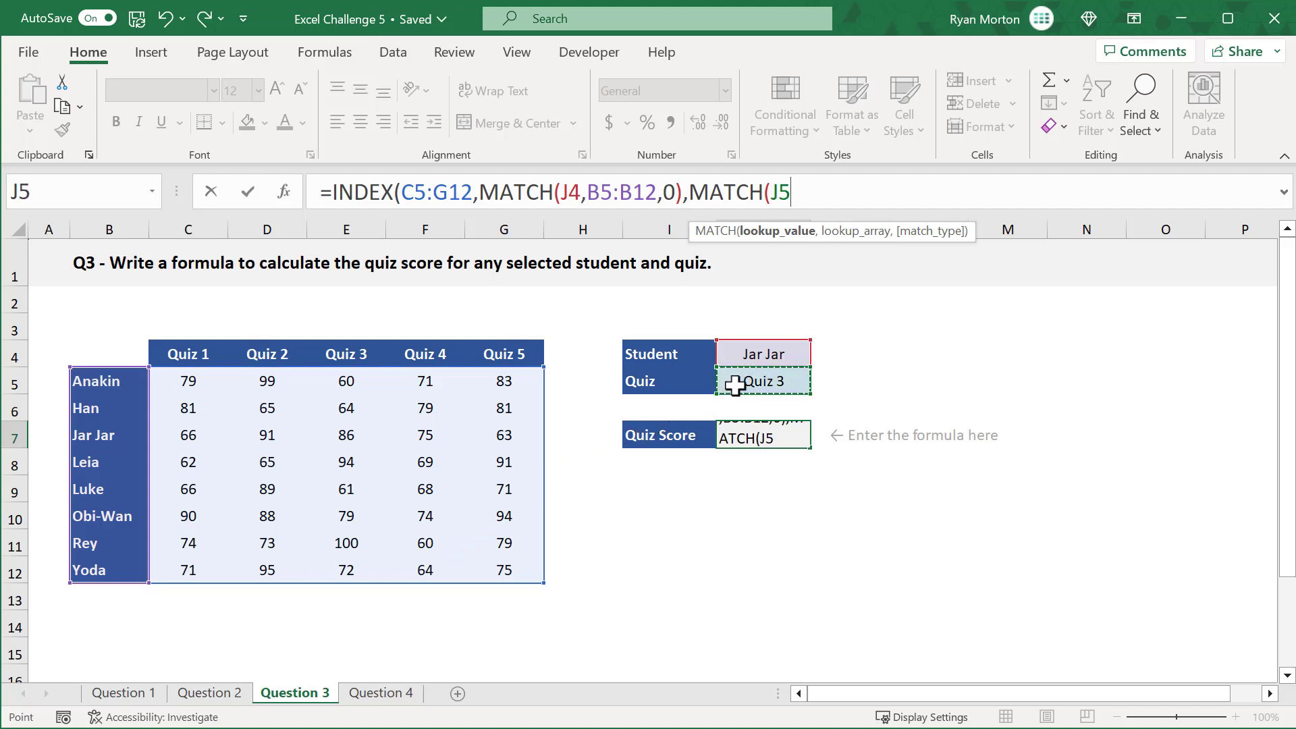
type(",")
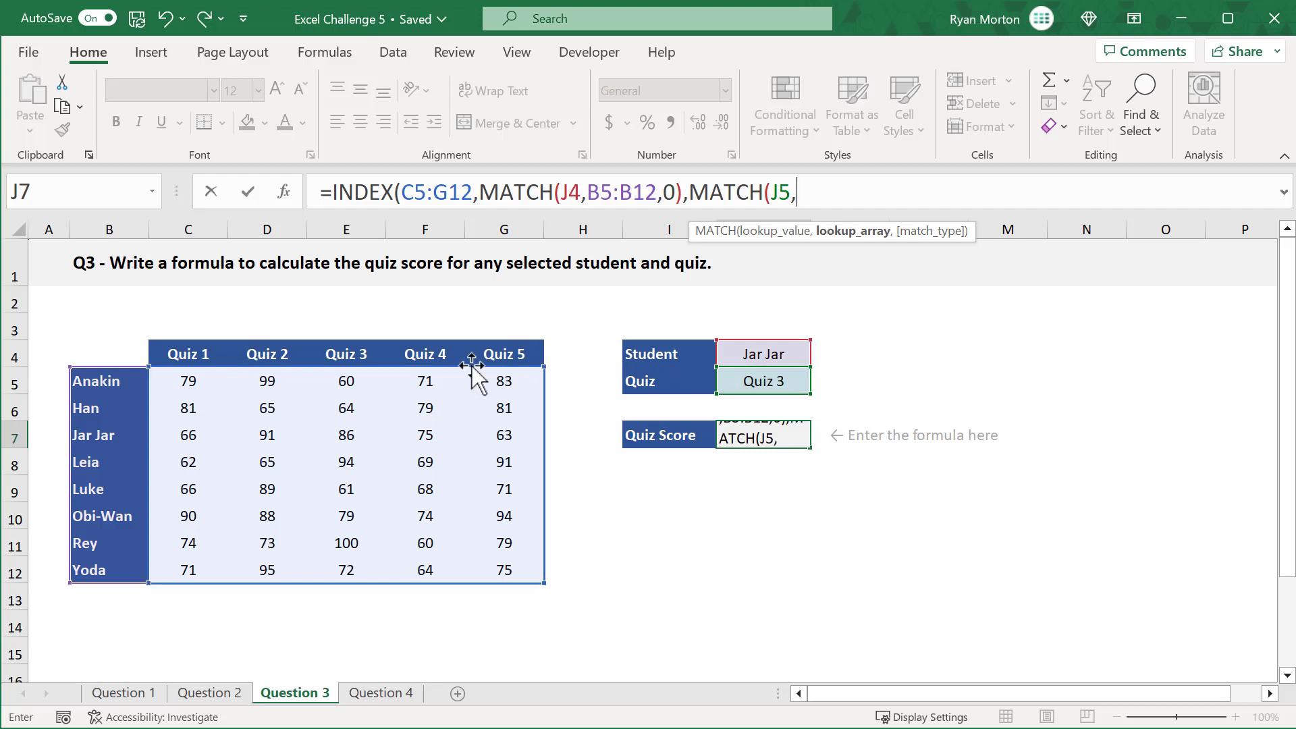
left_click_drag(195, 353, 496, 352)
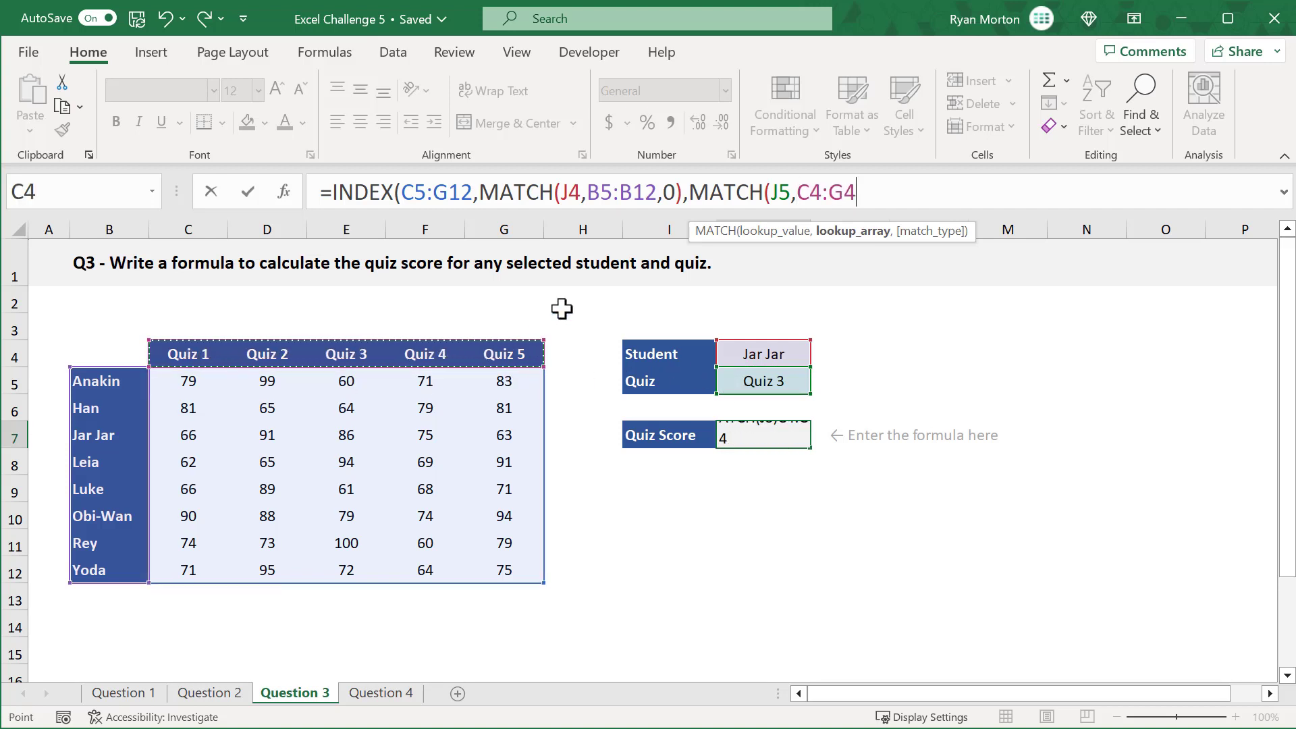
type(",0")
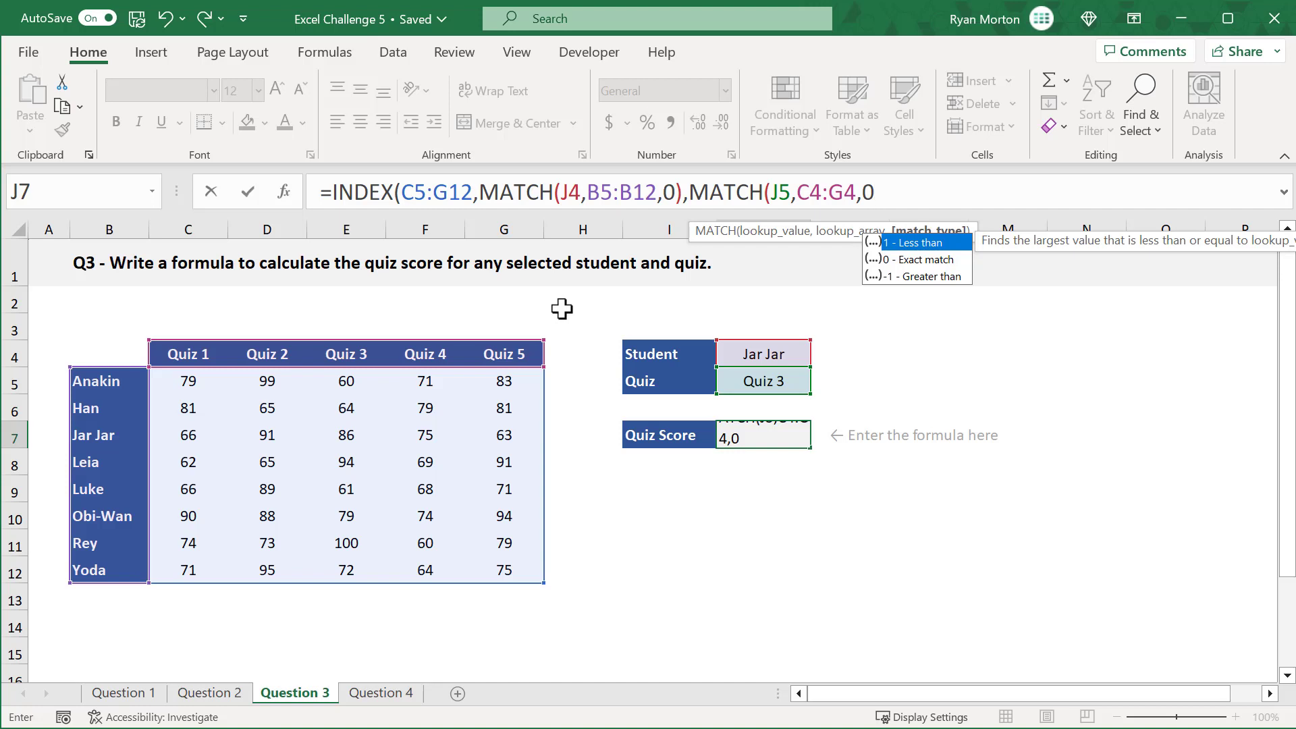
type("))")
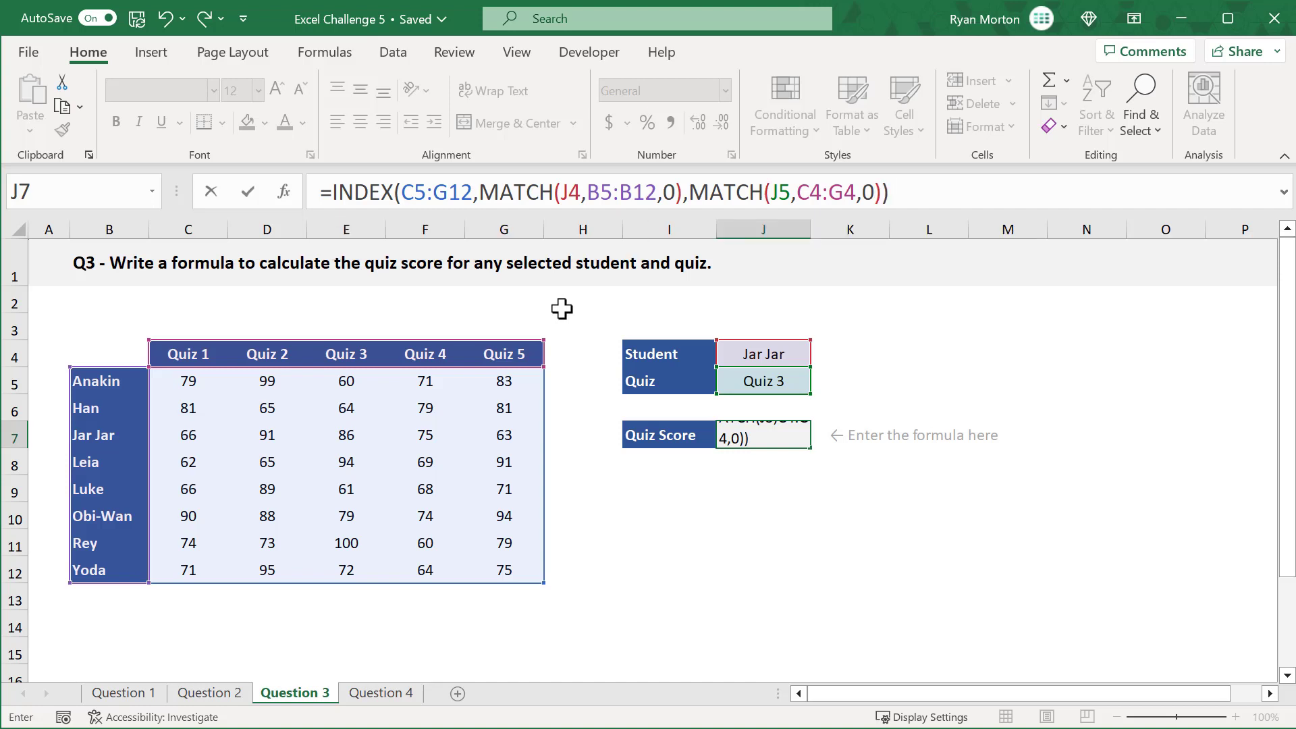
key("Return")
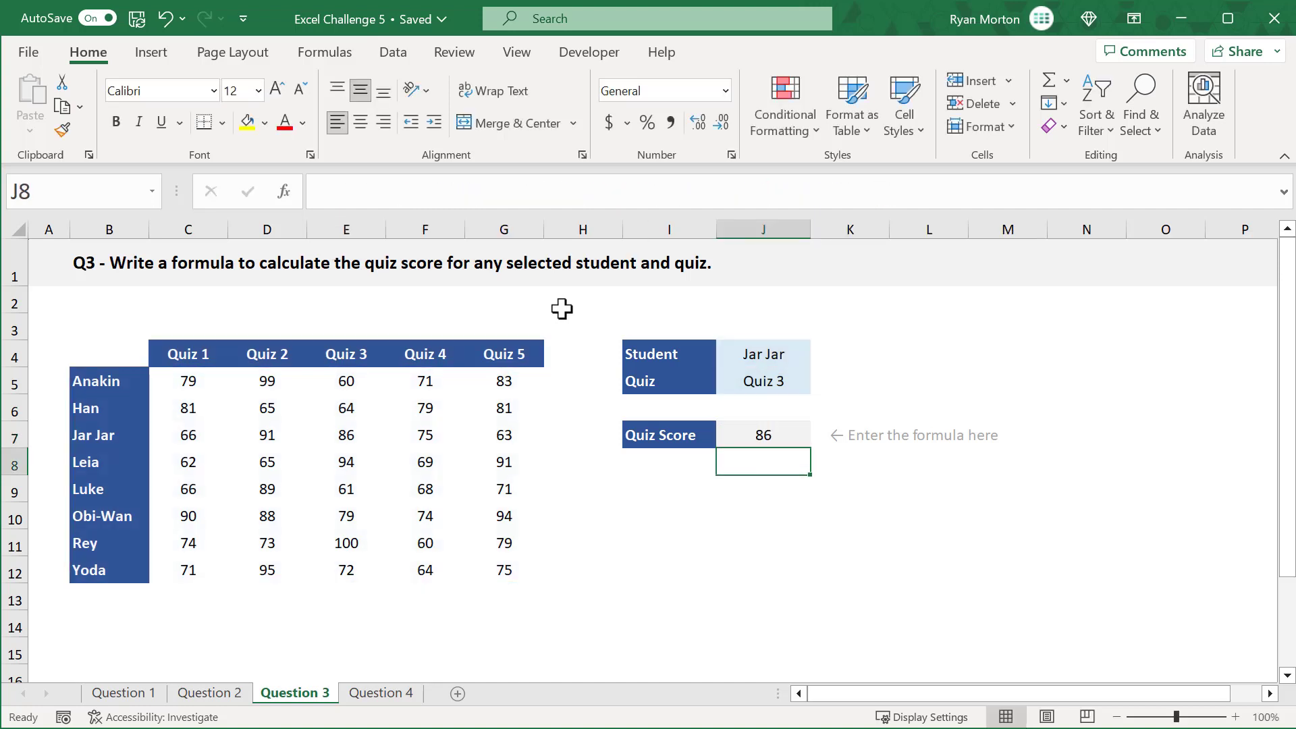
left_click(740, 435)
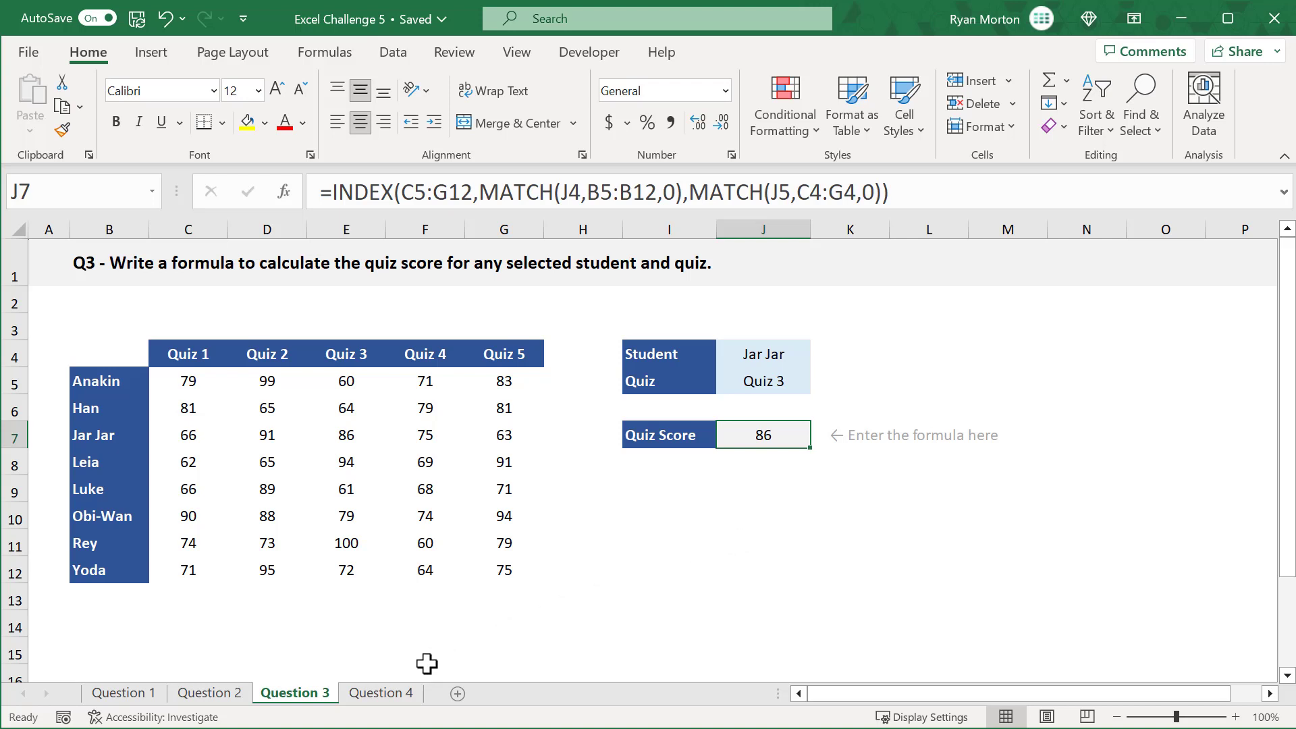
Step: On the Question 4 sheet, start an XLOOKUP formula in letter grade cell G6 with lookup value G4&"*"
left_click(381, 693)
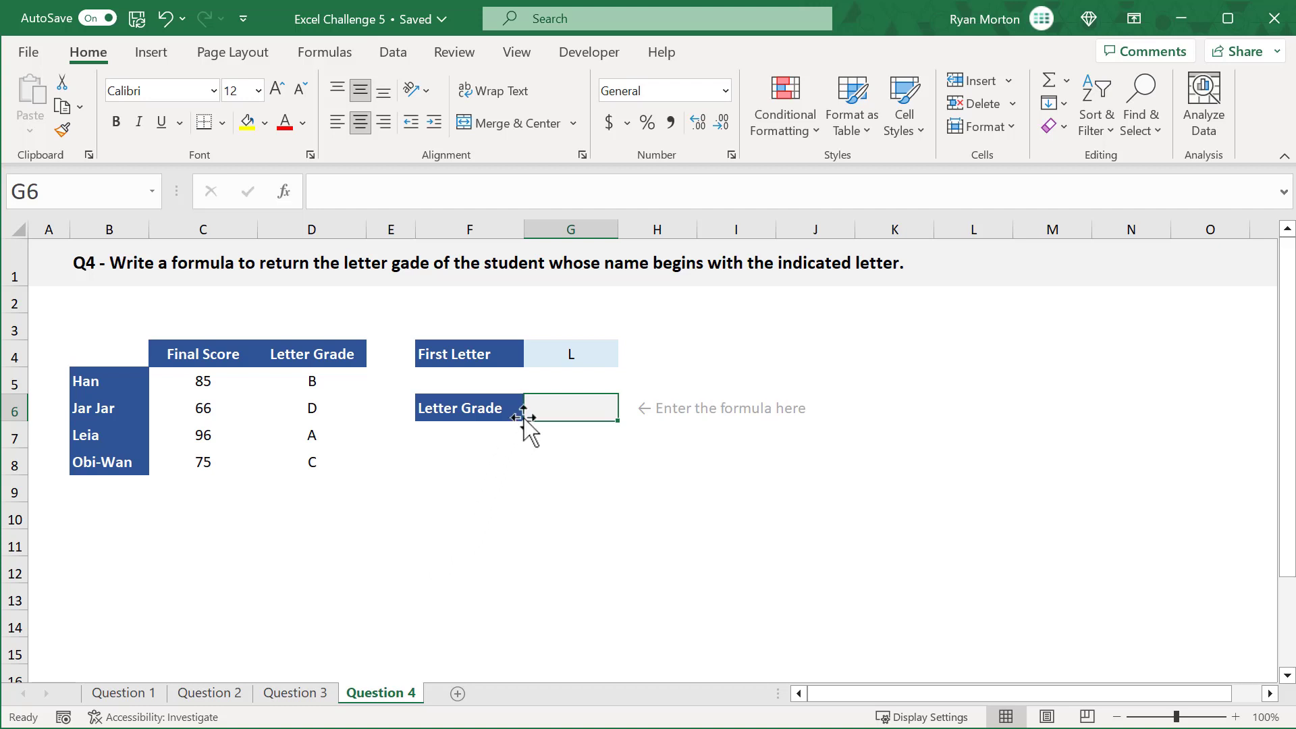
left_click(556, 363)
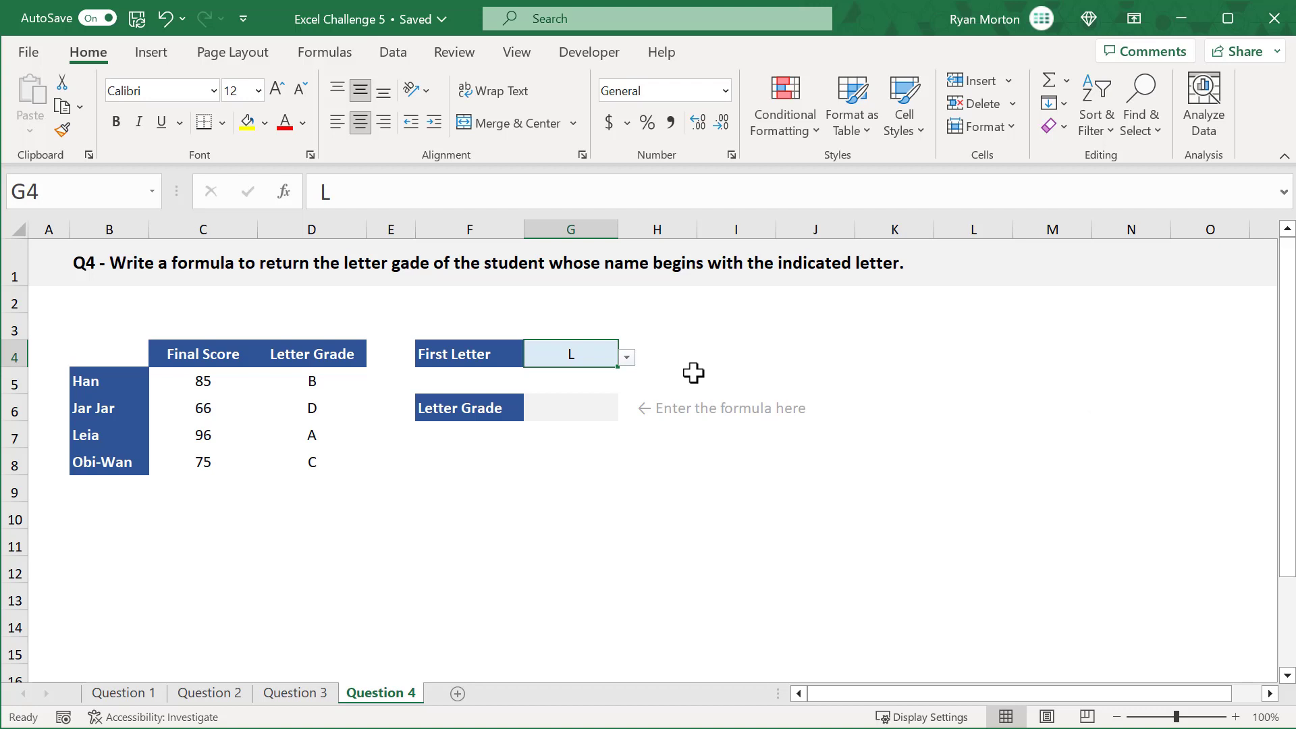
left_click(585, 405)
left_click(639, 195)
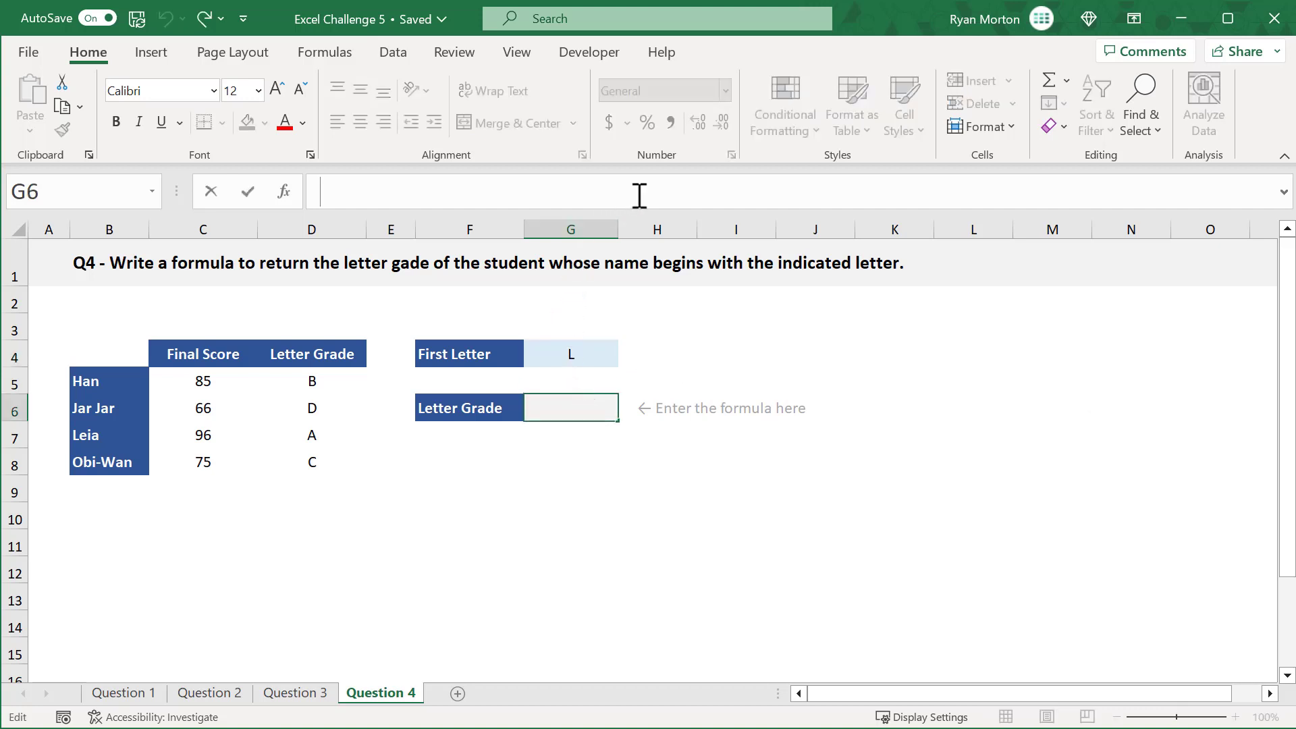
type("=xl")
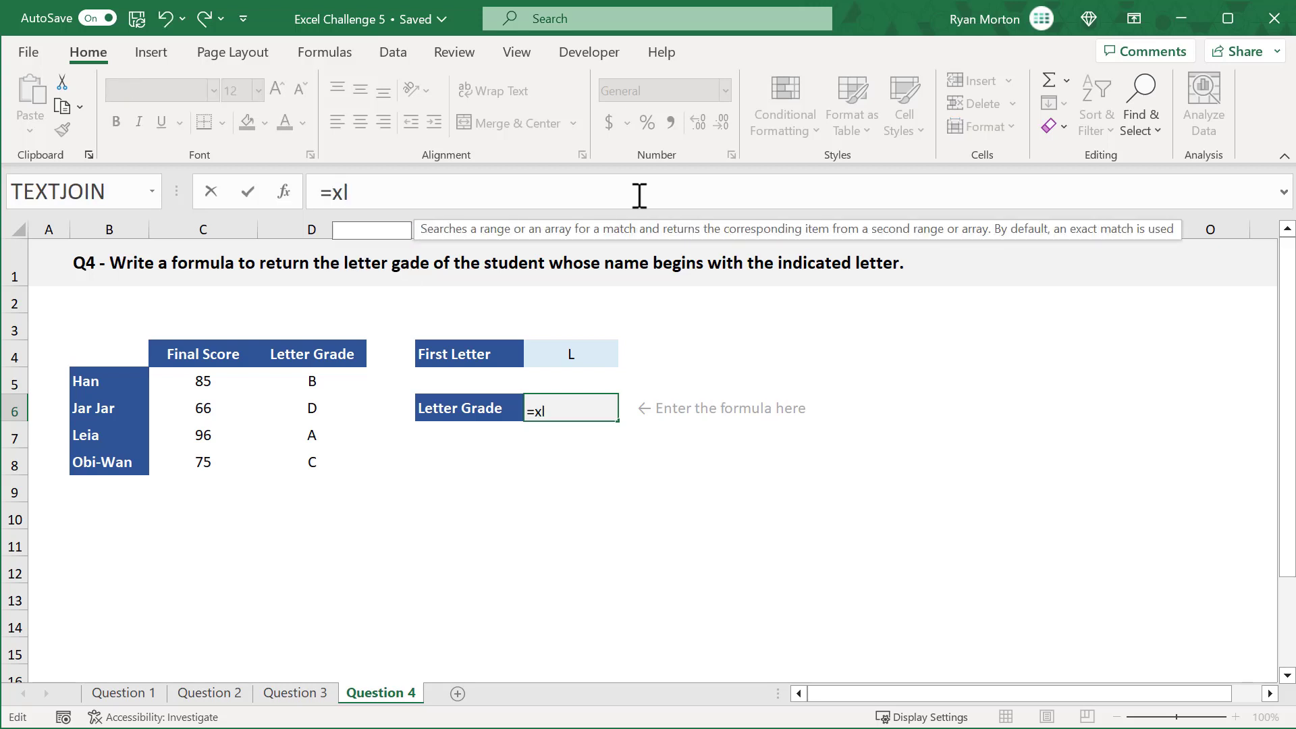
key("Tab")
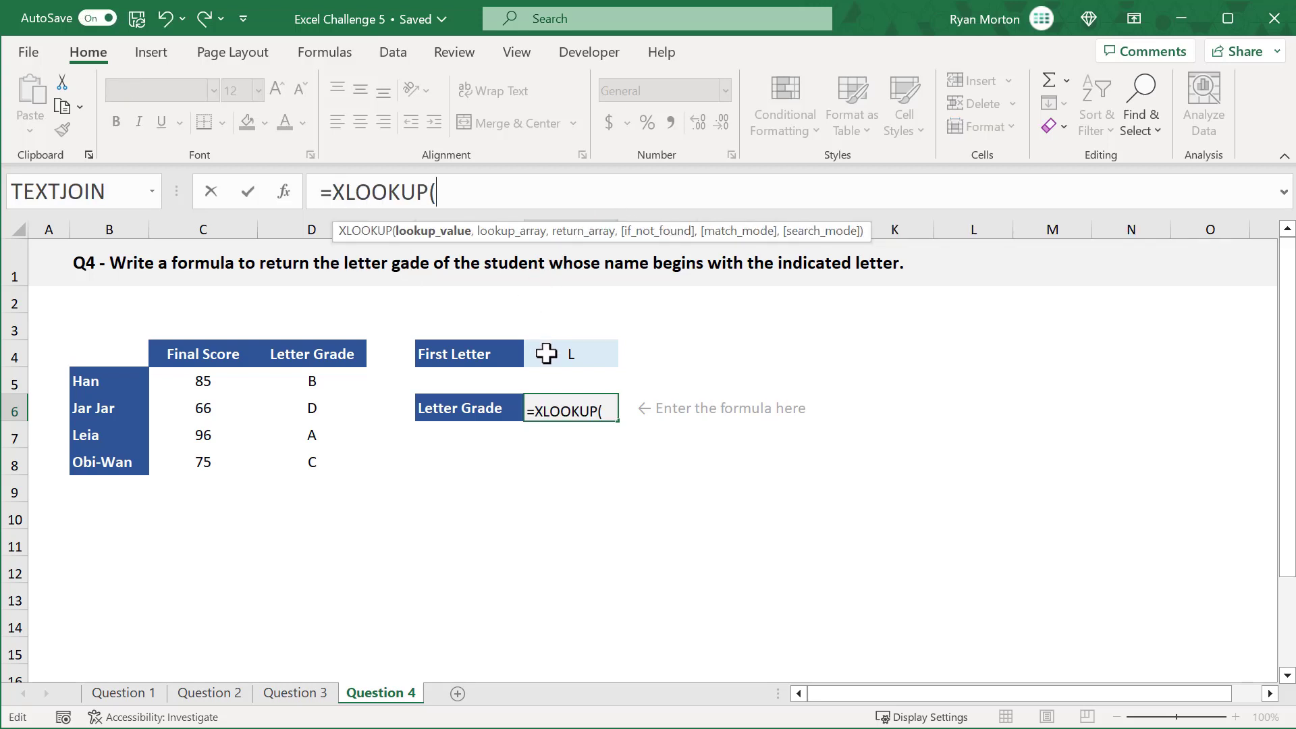
left_click(546, 353)
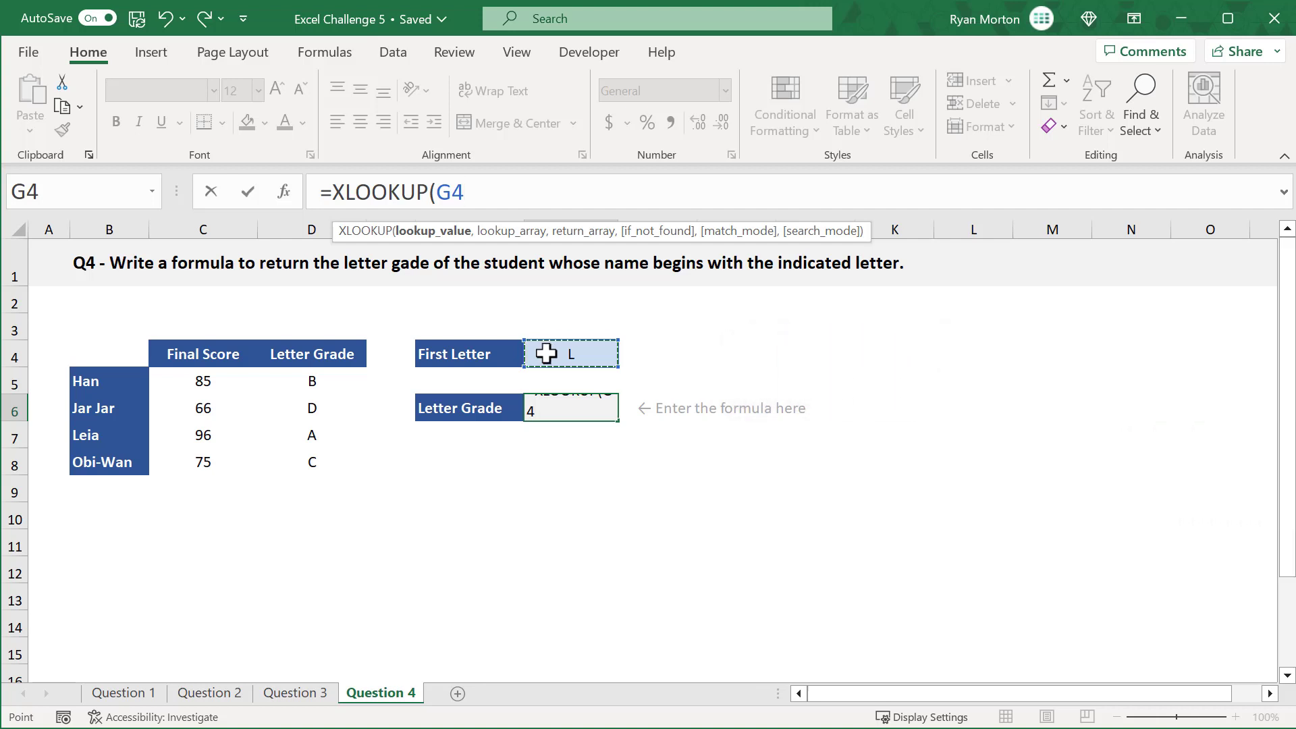
type("&\"")
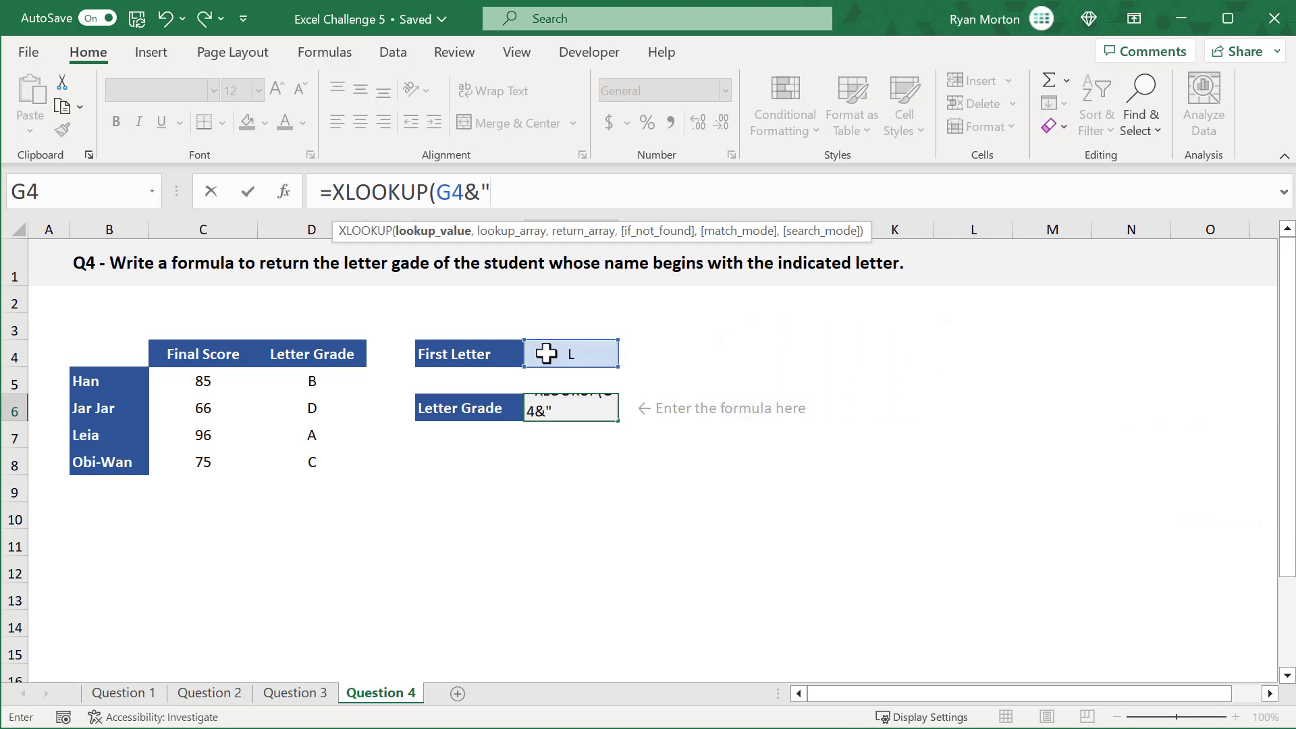
type("*\"")
type(",")
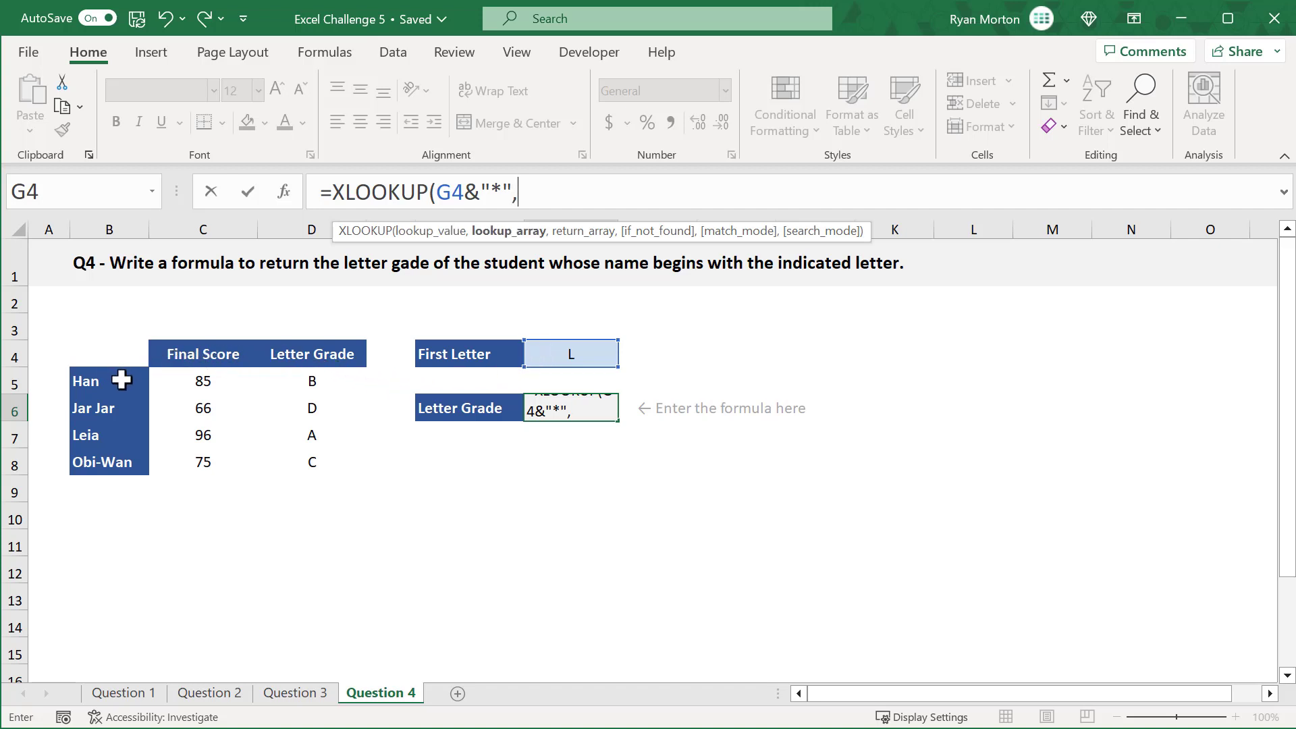
Step: Complete G6's XLOOKUP formula with lookup array B5:B8, return array D5:D8, if_not_found left blank and wildcard match mode 2
left_click_drag(122, 380, 126, 463)
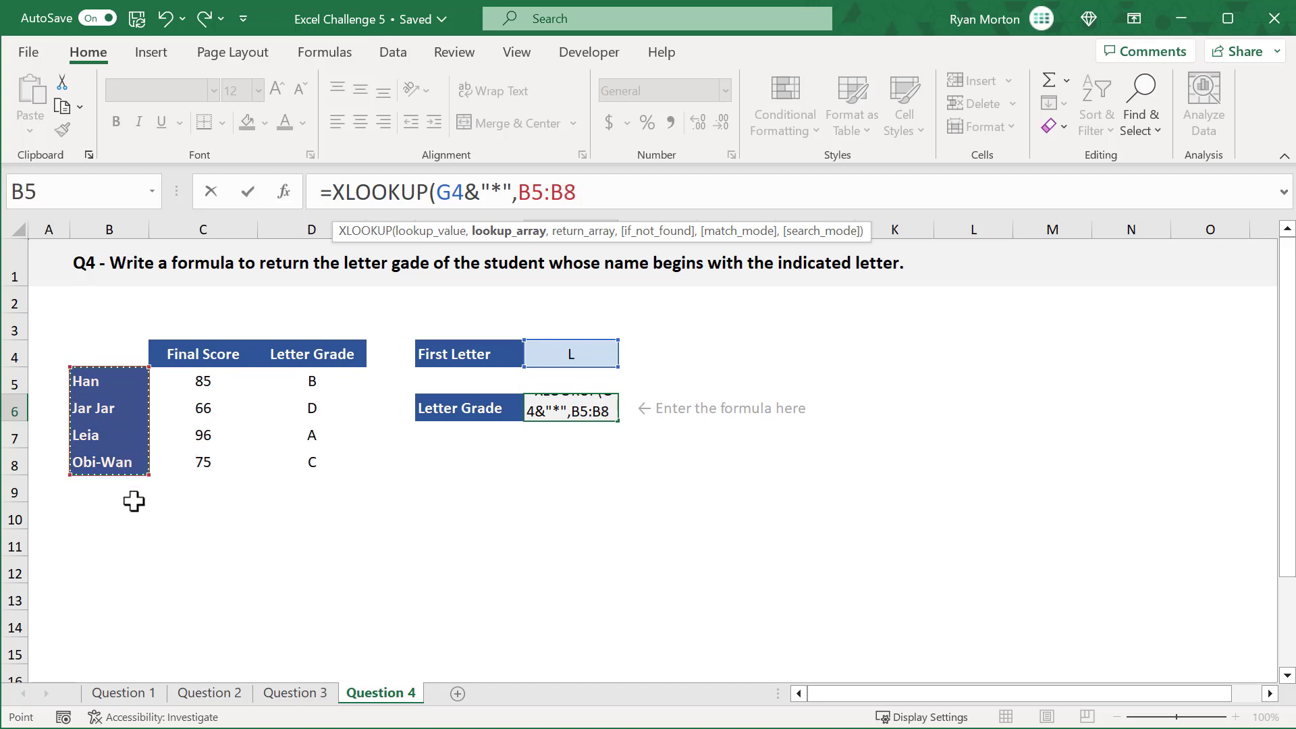
type(",")
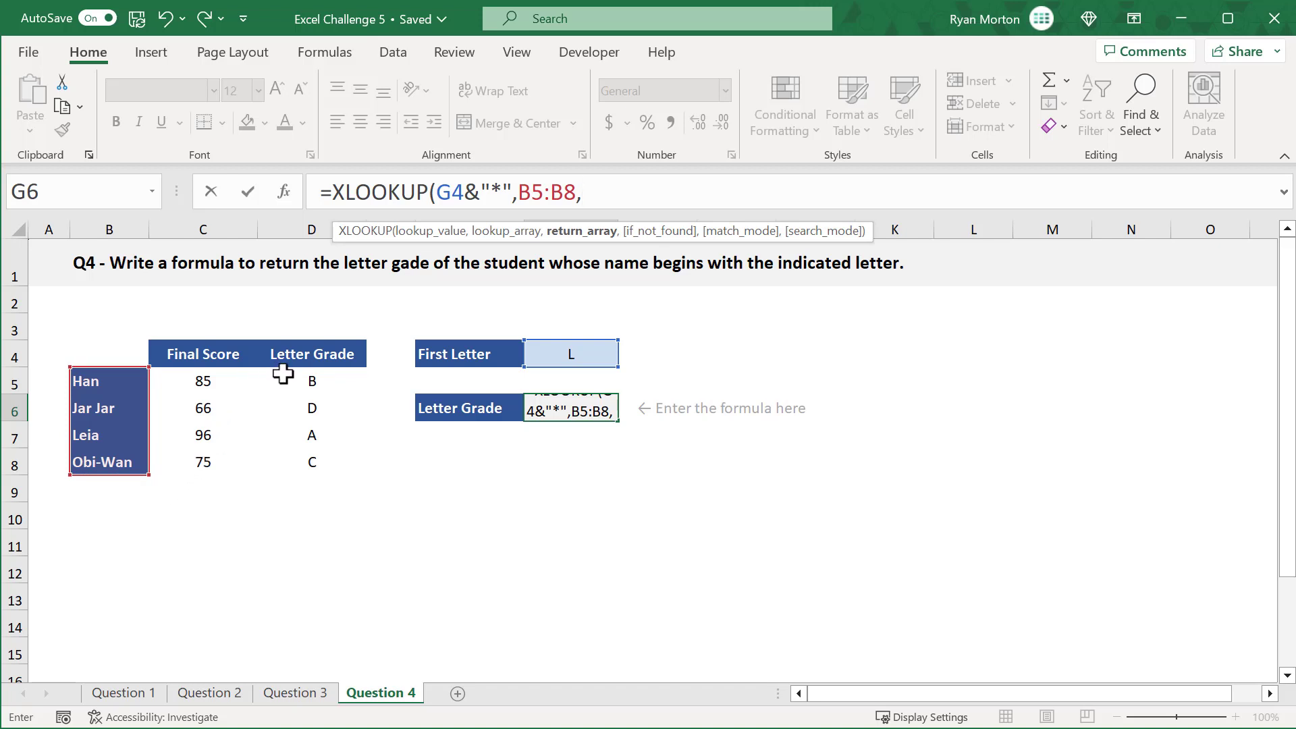
left_click_drag(283, 374, 297, 467)
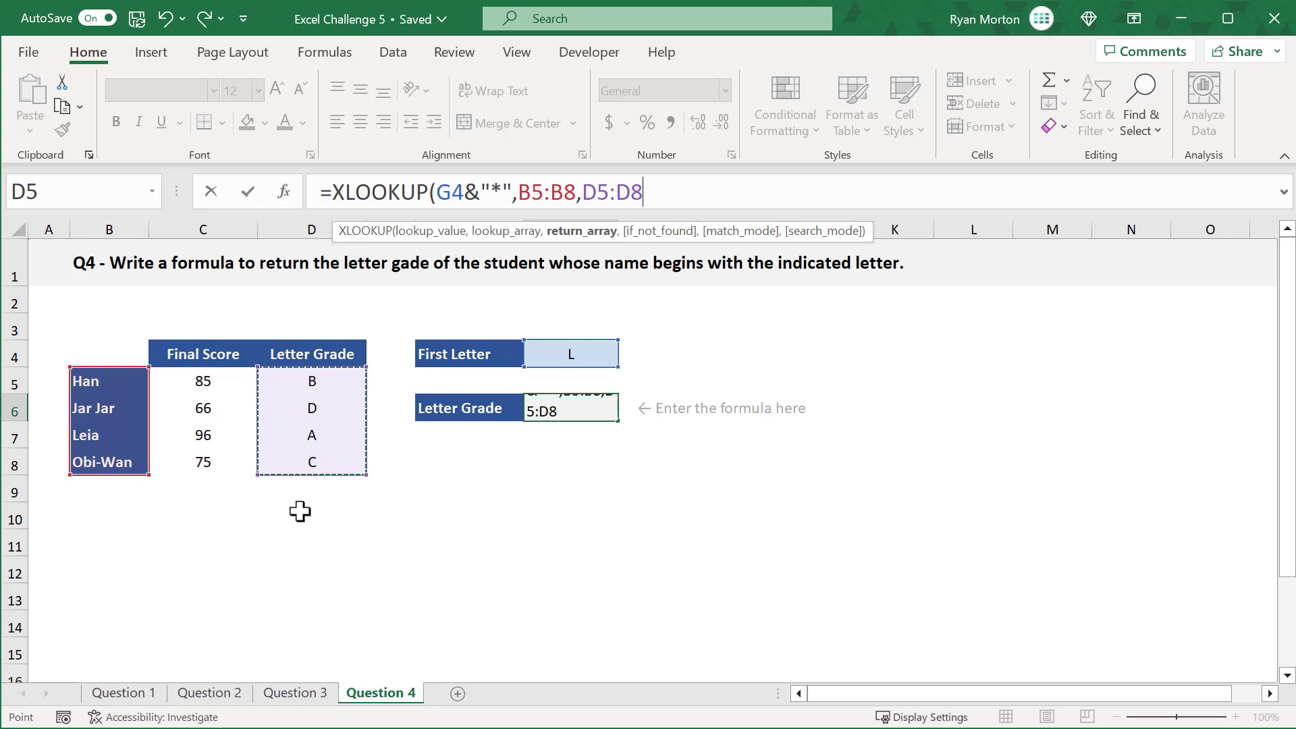
type(",")
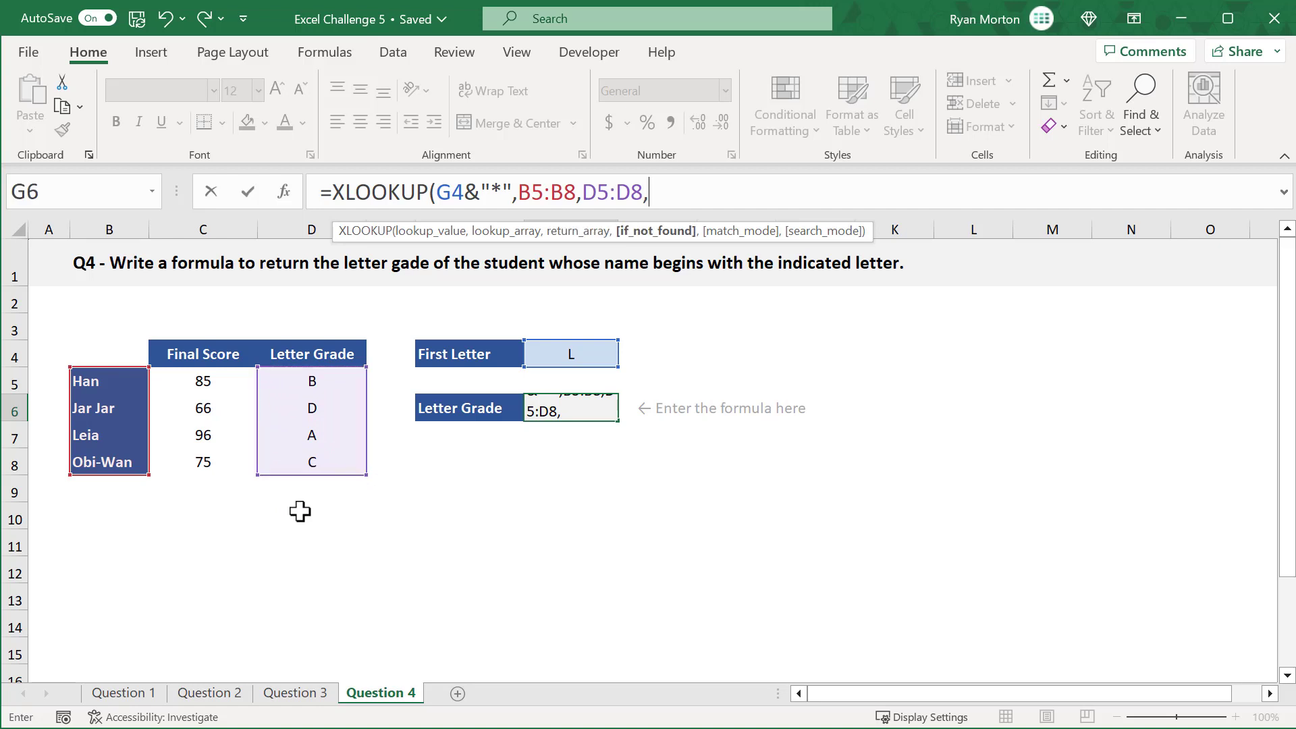
type(",")
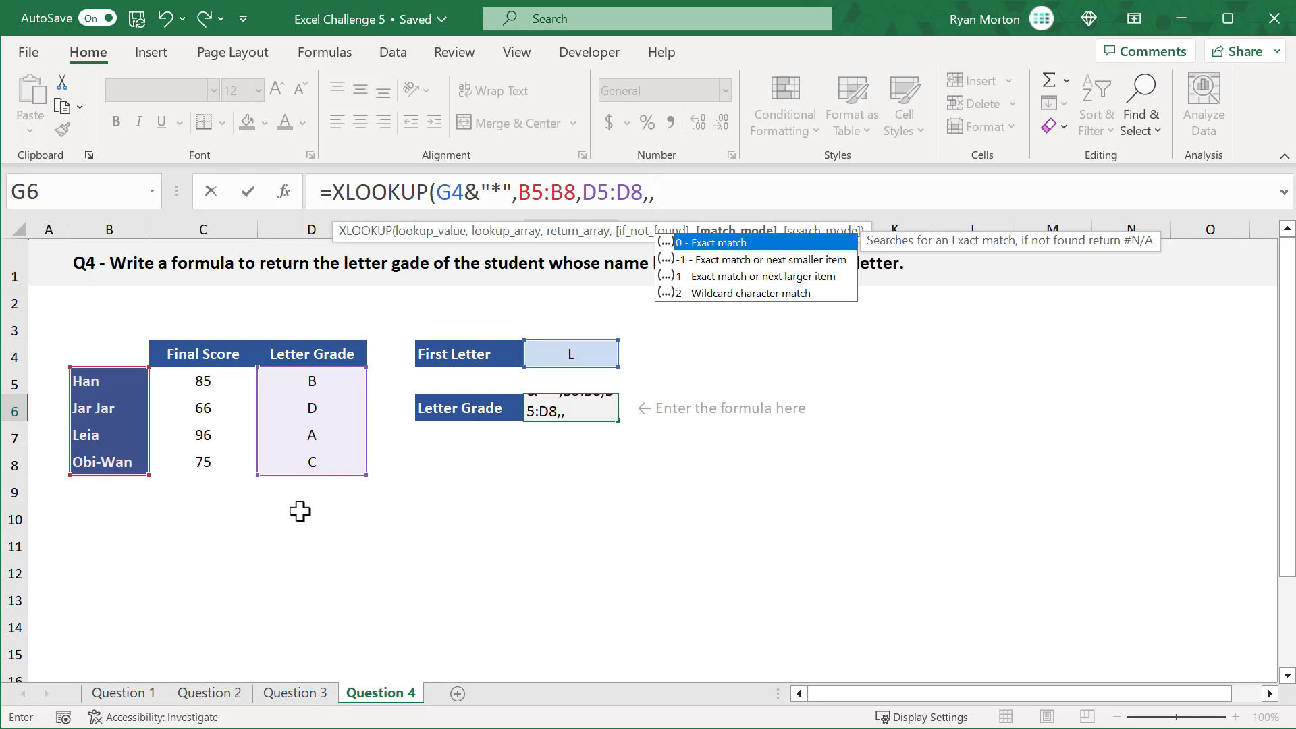
type("2")
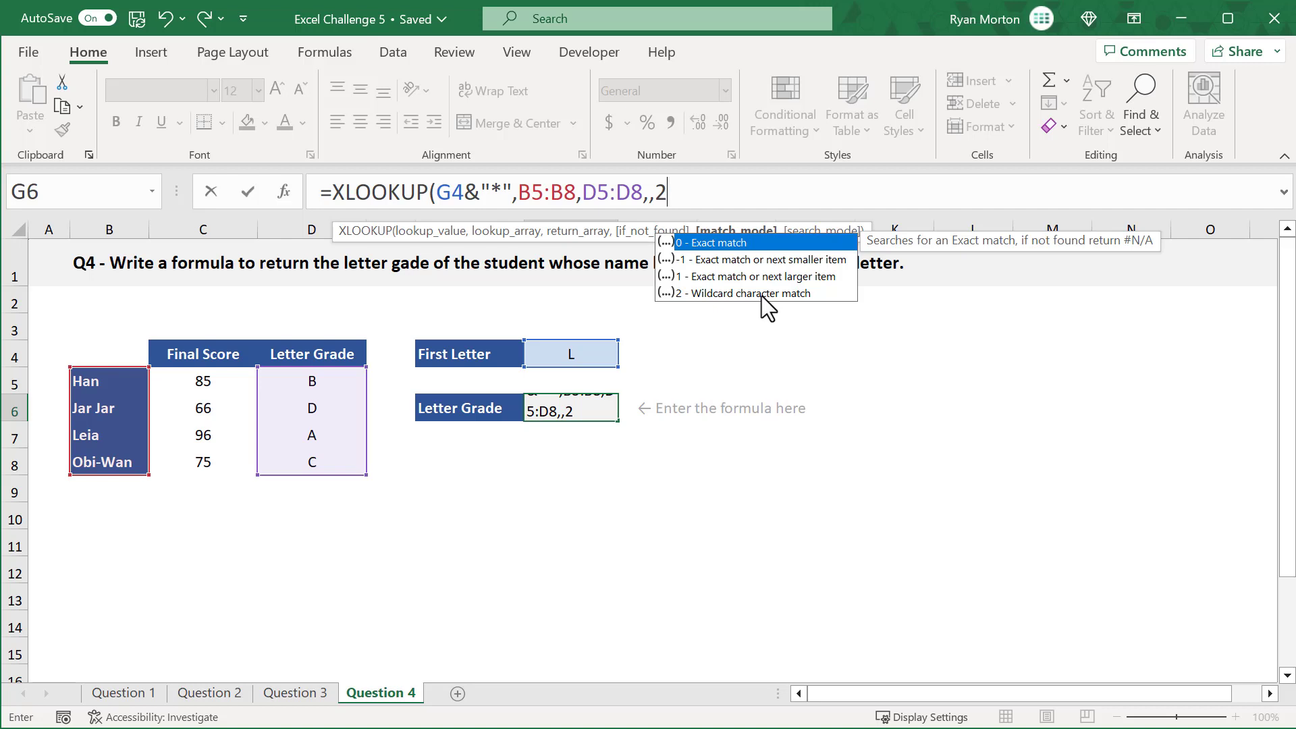
type(")")
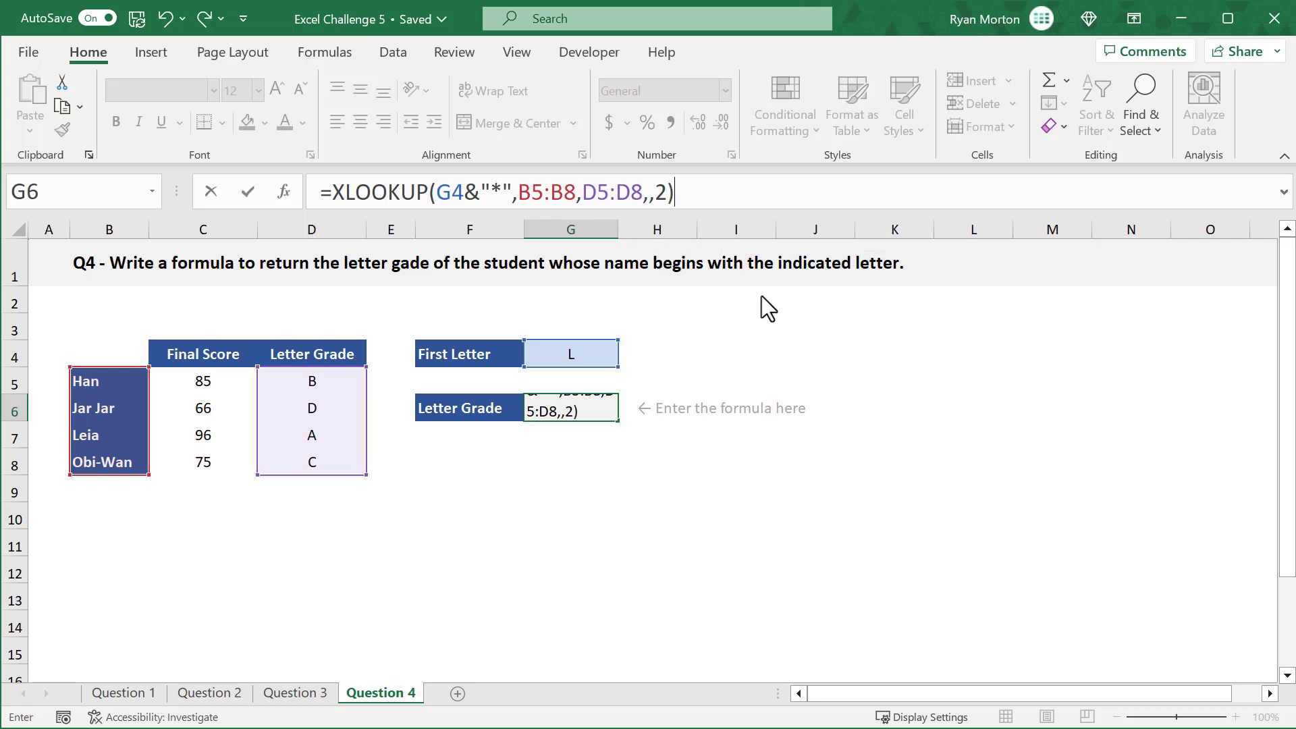
key("Return")
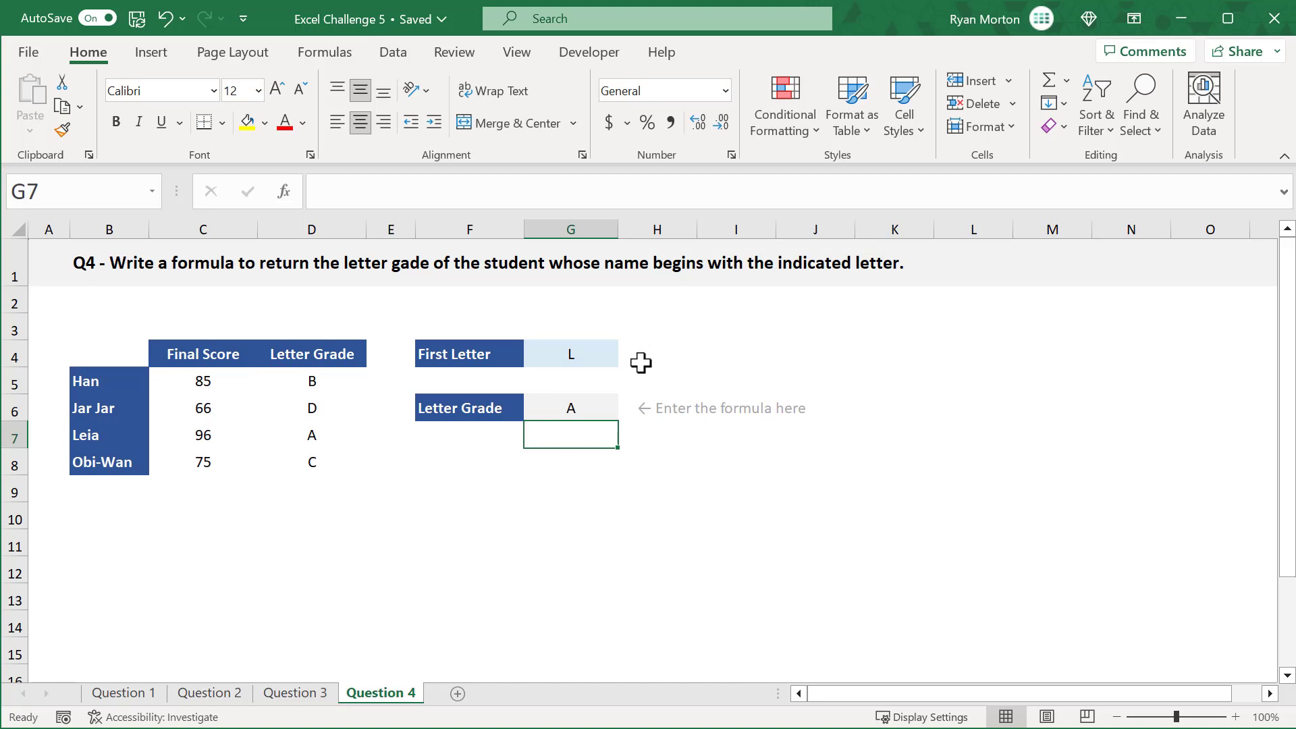
left_click(600, 409)
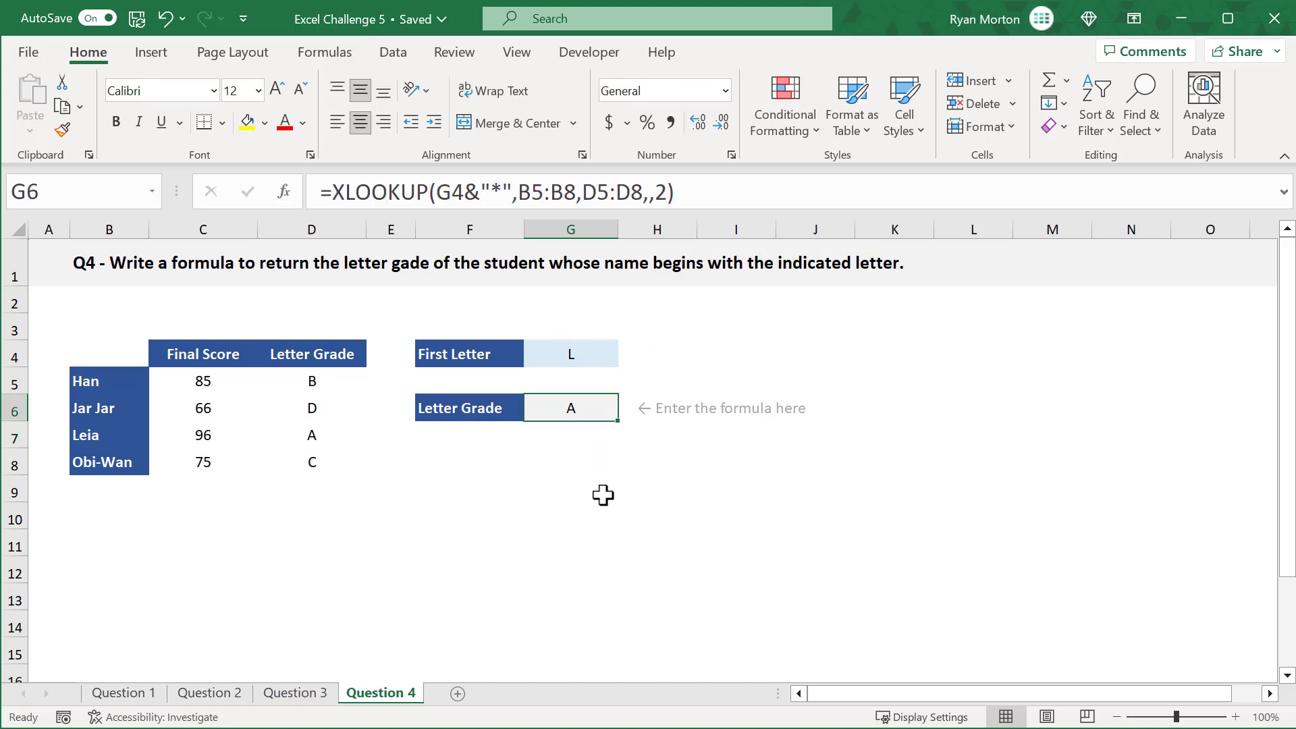